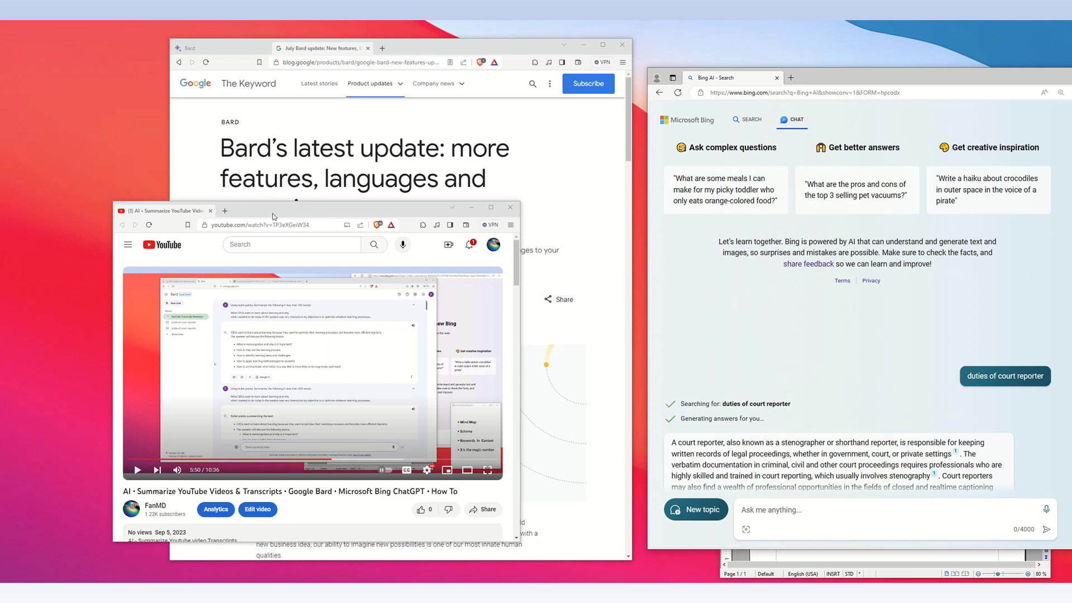
# Step: Reposition and widen the YouTube video window, and show the video's transcript
pyautogui.moveTo(273, 216); pyautogui.dragTo(221, 128)
pyautogui.moveTo(528, 312); pyautogui.dragTo(758, 313)
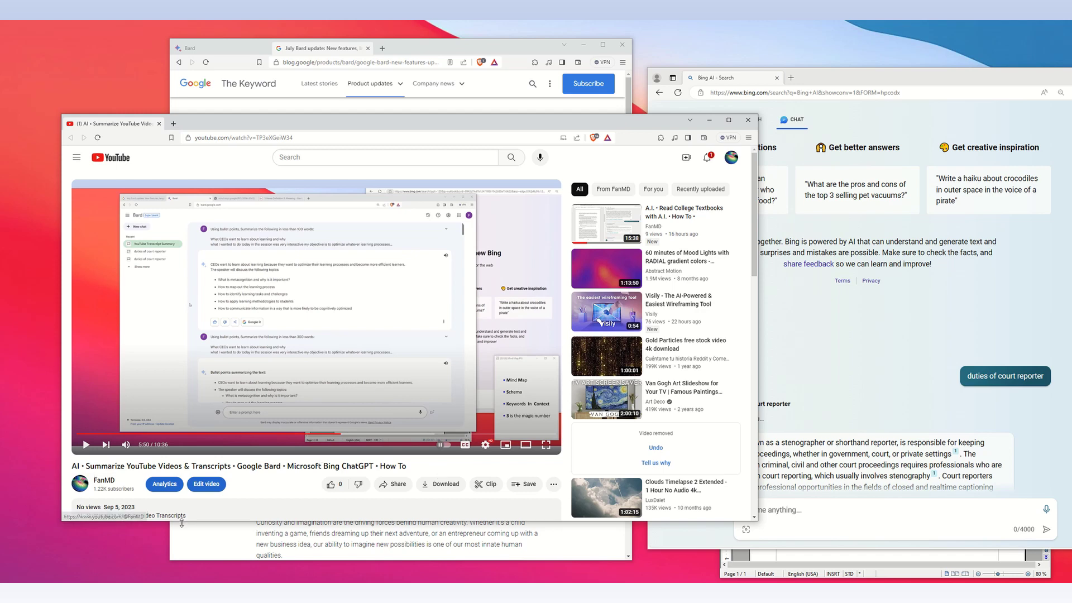
pyautogui.click(553, 484)
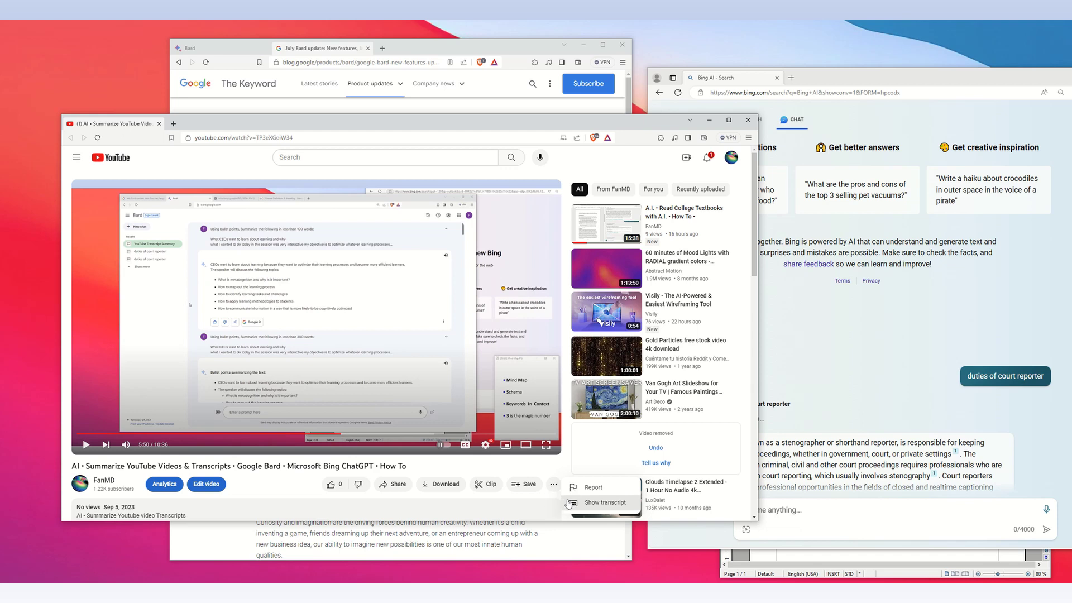
pyautogui.click(568, 503)
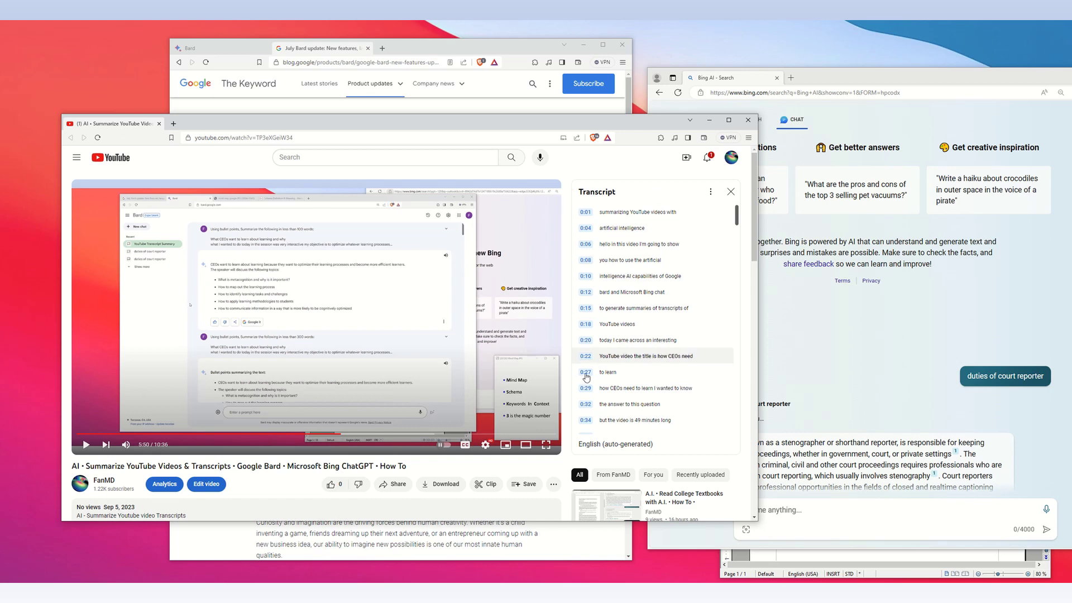
# Step: Toggle off the timestamps in the video transcript
pyautogui.click(570, 198)
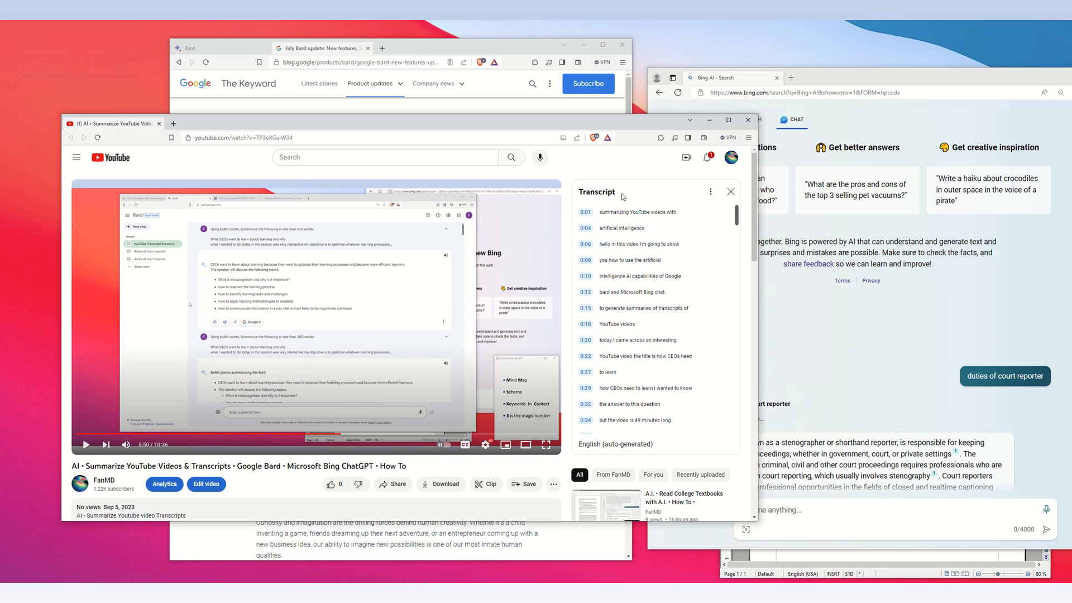
pyautogui.click(711, 196)
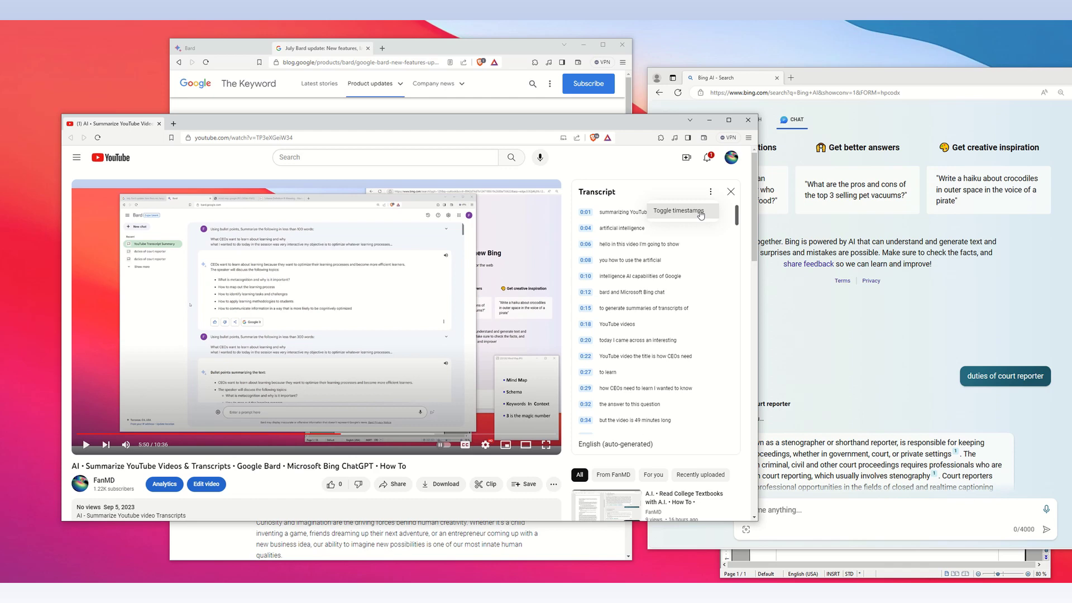
pyautogui.click(699, 215)
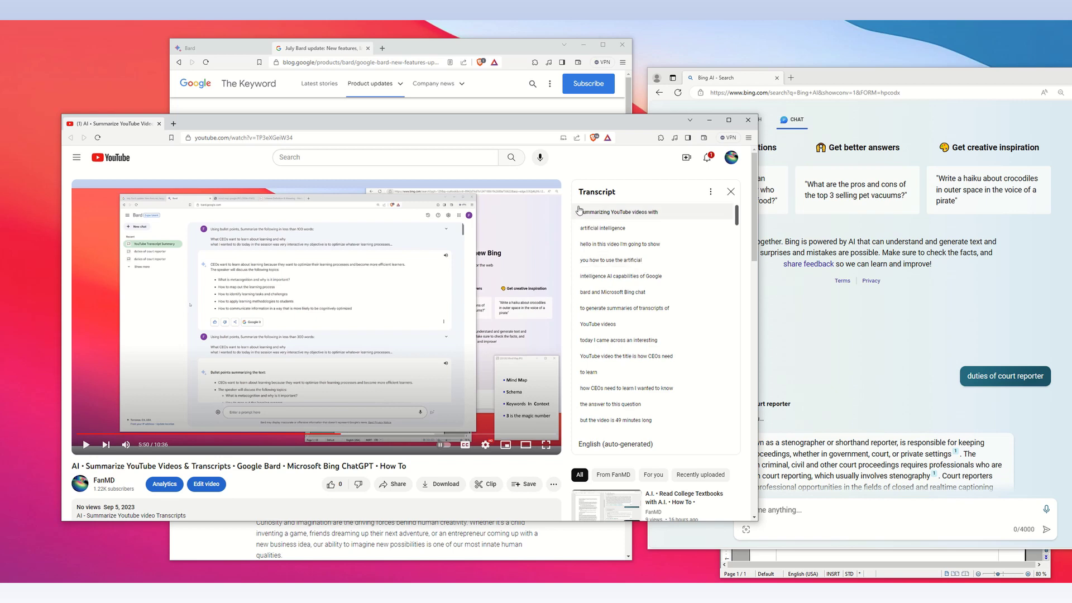
# Step: Copy the transcript text from its first line through "schema is a diagrammatic presentation", and return to the transcript's start
pyautogui.moveTo(579, 210); pyautogui.dragTo(663, 441)
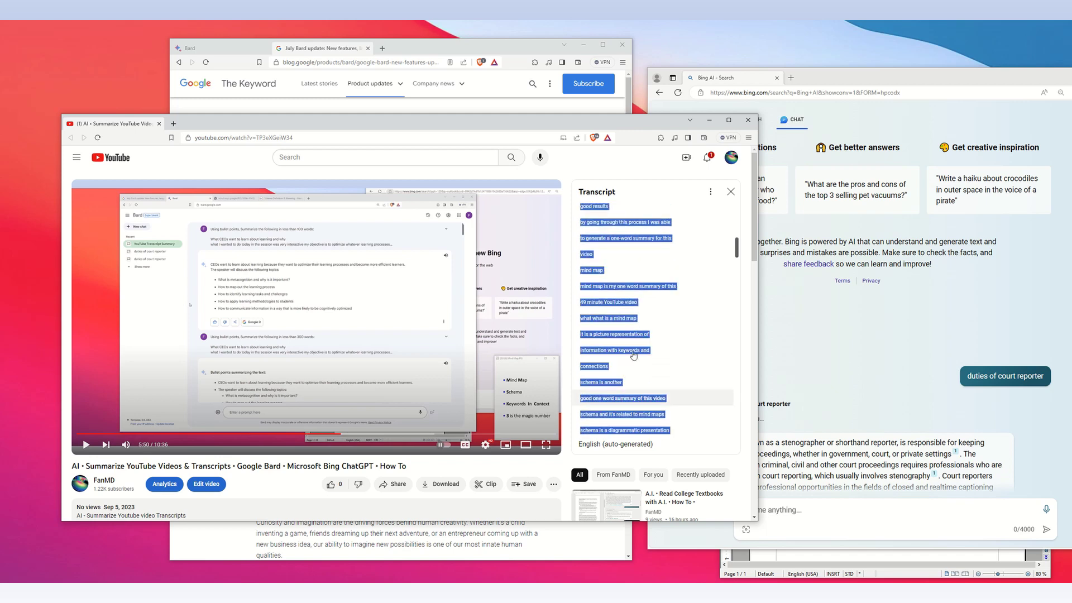
pyautogui.rightClick(625, 290)
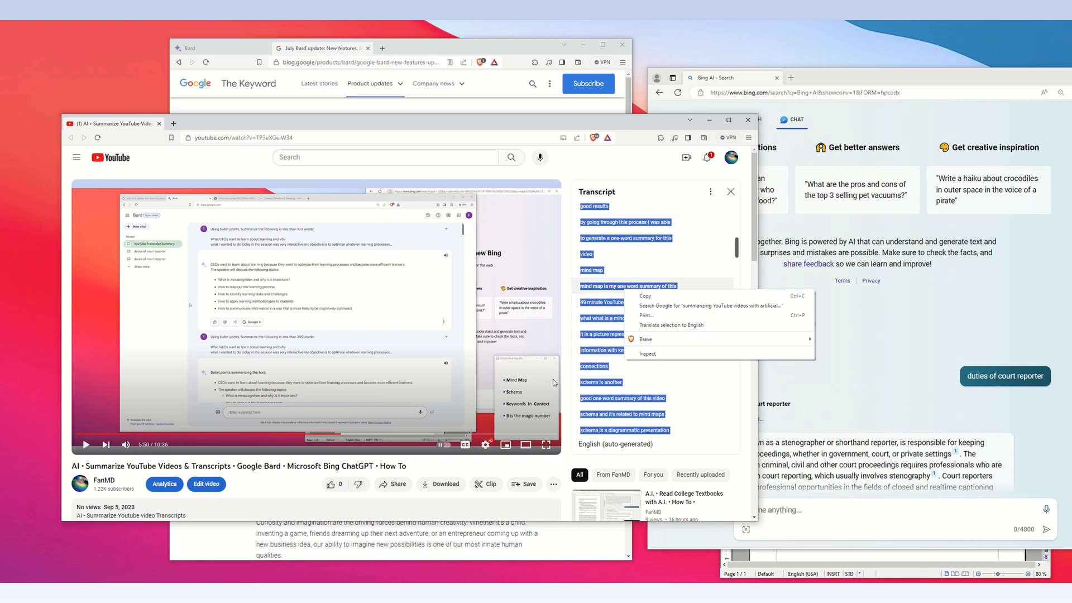
pyautogui.click(646, 297)
pyautogui.click(567, 371)
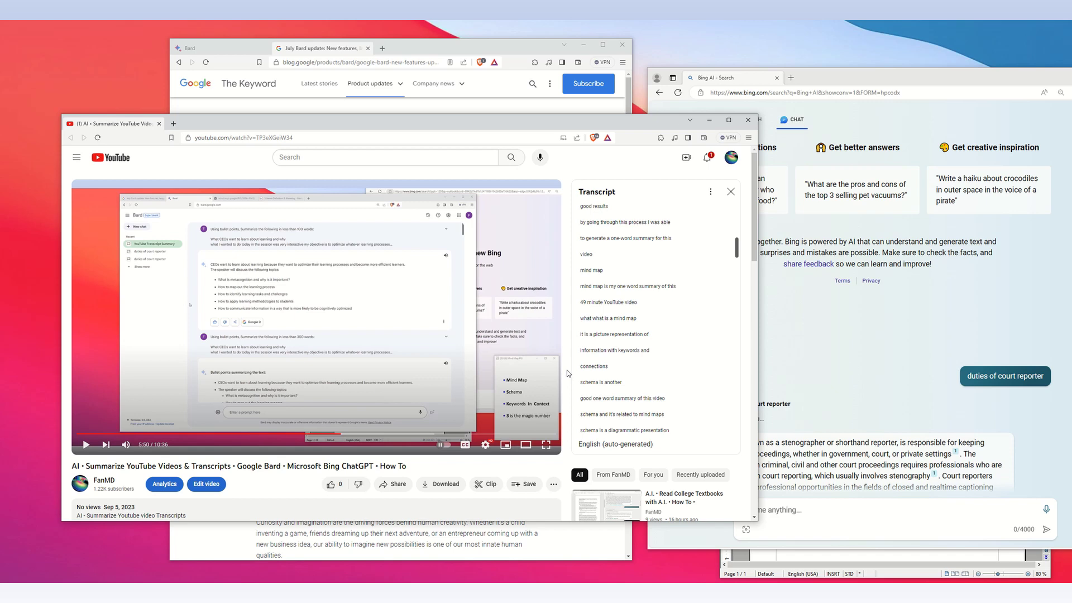
pyautogui.scroll(6, 659, 291)
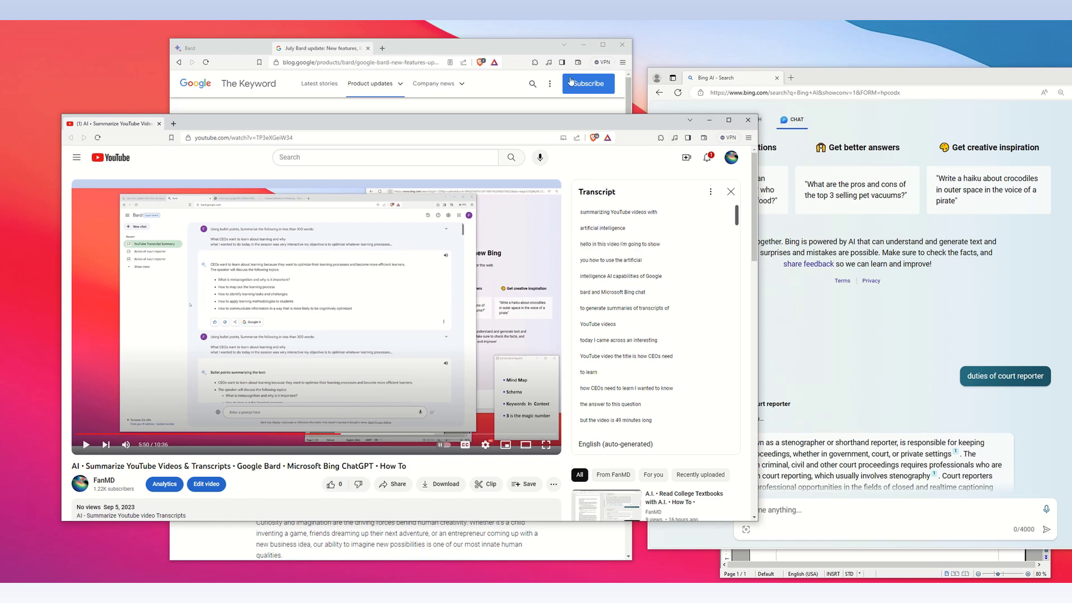
# Step: Switch to the Bard chat "duties of court reporter" and enlarge its browser window
pyautogui.click(519, 45)
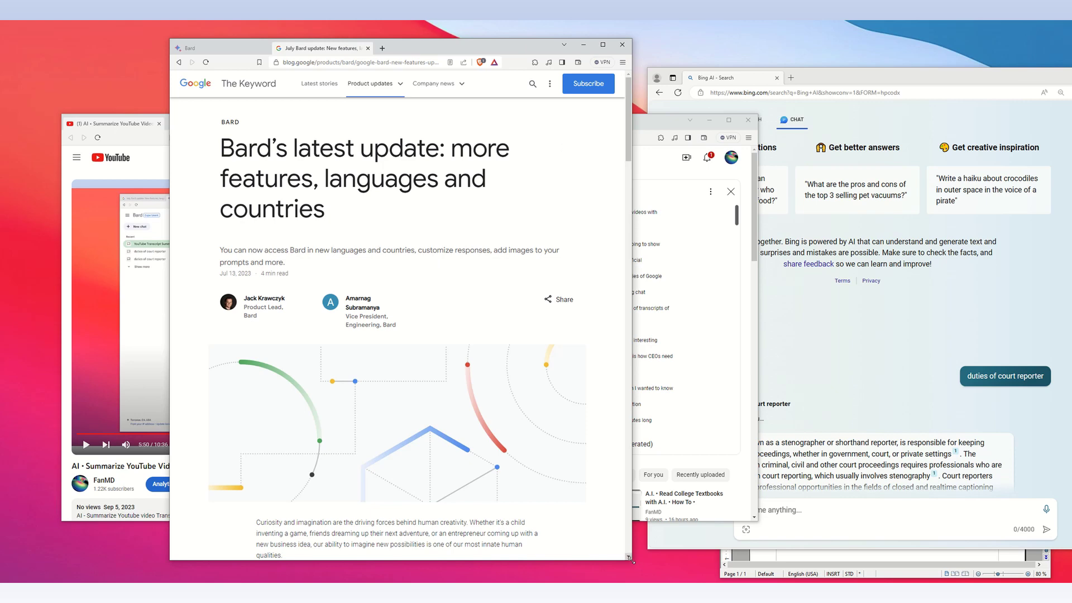
pyautogui.moveTo(635, 560); pyautogui.dragTo(798, 545)
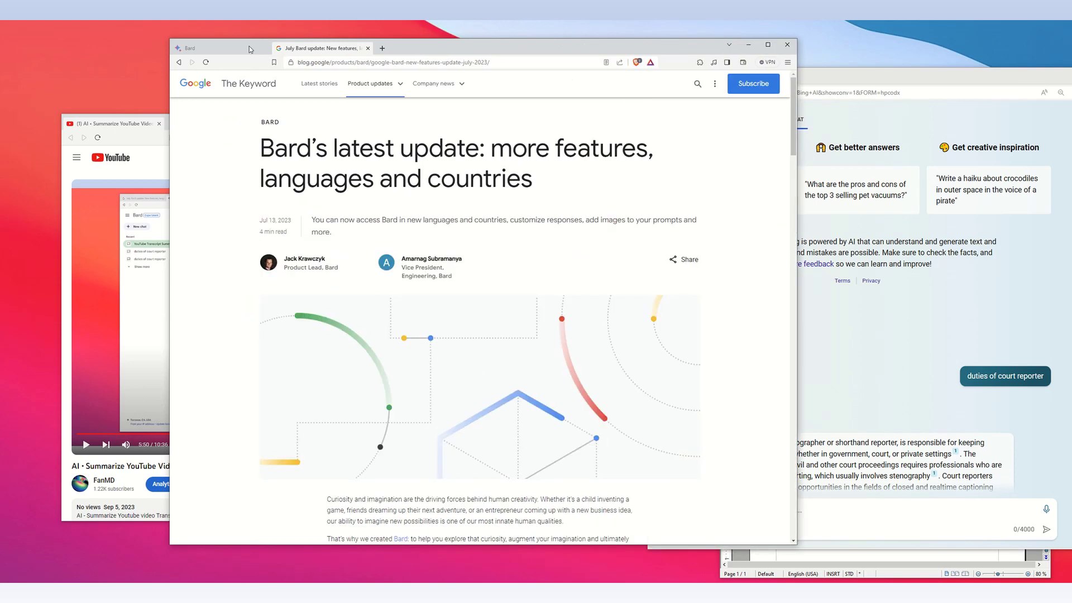
pyautogui.click(233, 50)
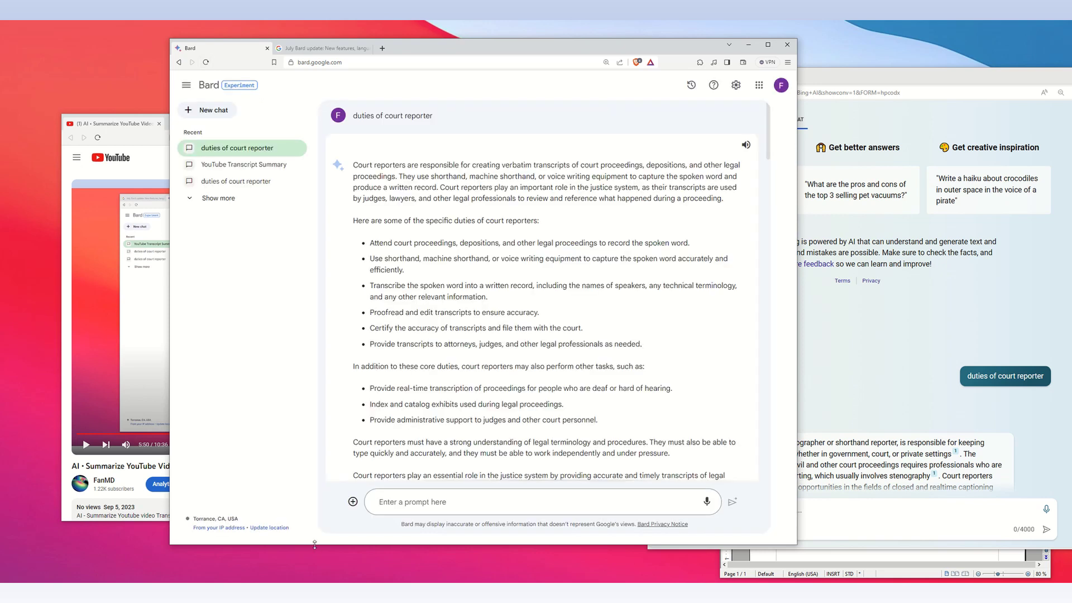
pyautogui.moveTo(318, 545); pyautogui.dragTo(319, 553)
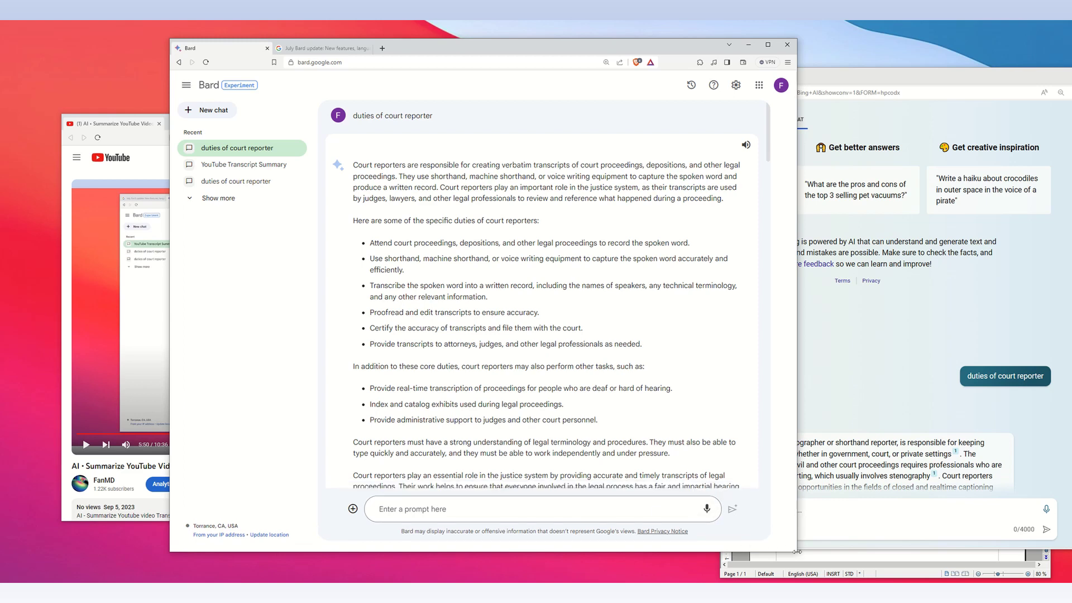
pyautogui.moveTo(797, 552); pyautogui.dragTo(823, 552)
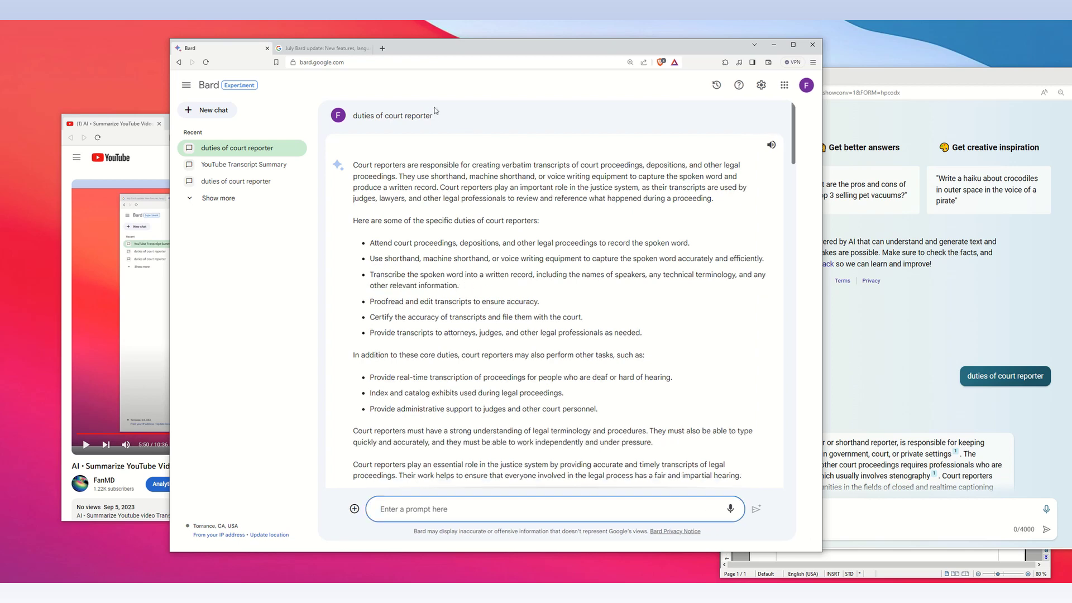
# Step: Examine the "duties of court reporter" prompt and read through Bard's answer about a court reporter's tasks
pyautogui.tripleClick(354, 113)
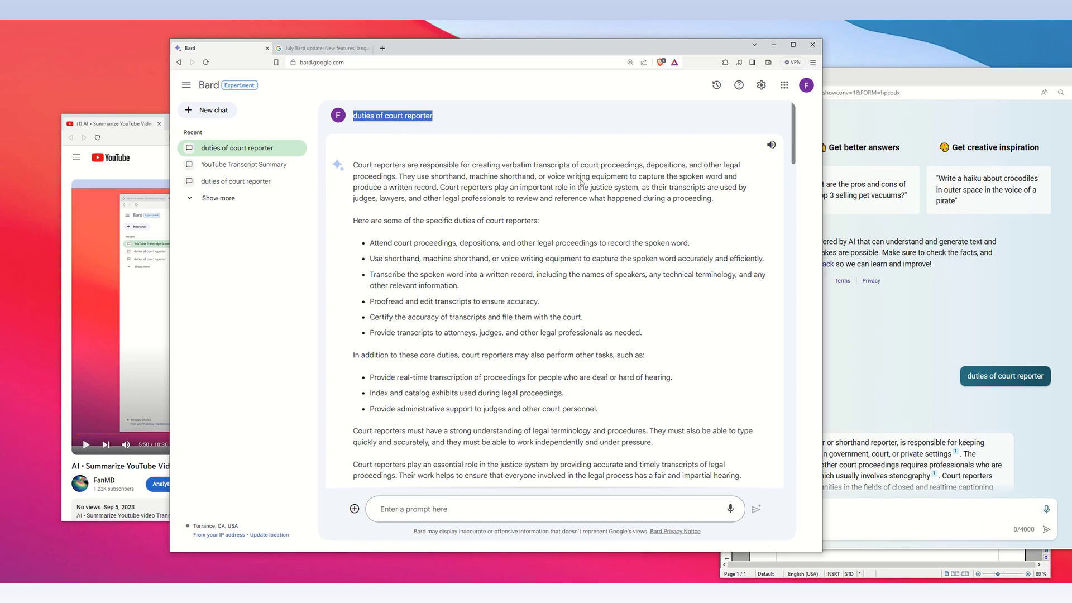
pyautogui.scroll(-2, 795, 163)
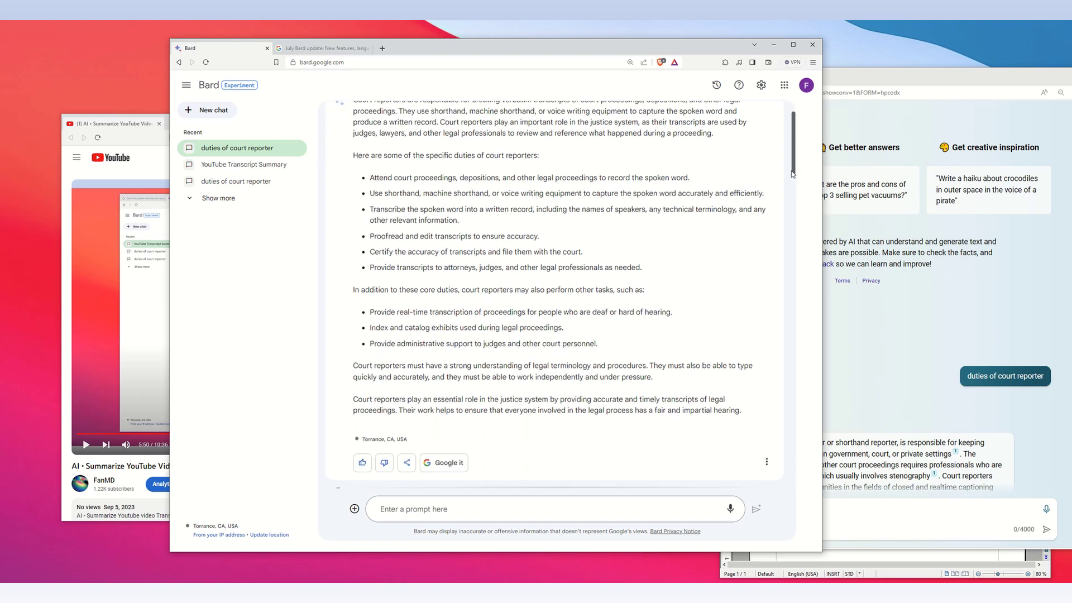
pyautogui.scroll(1, 794, 166)
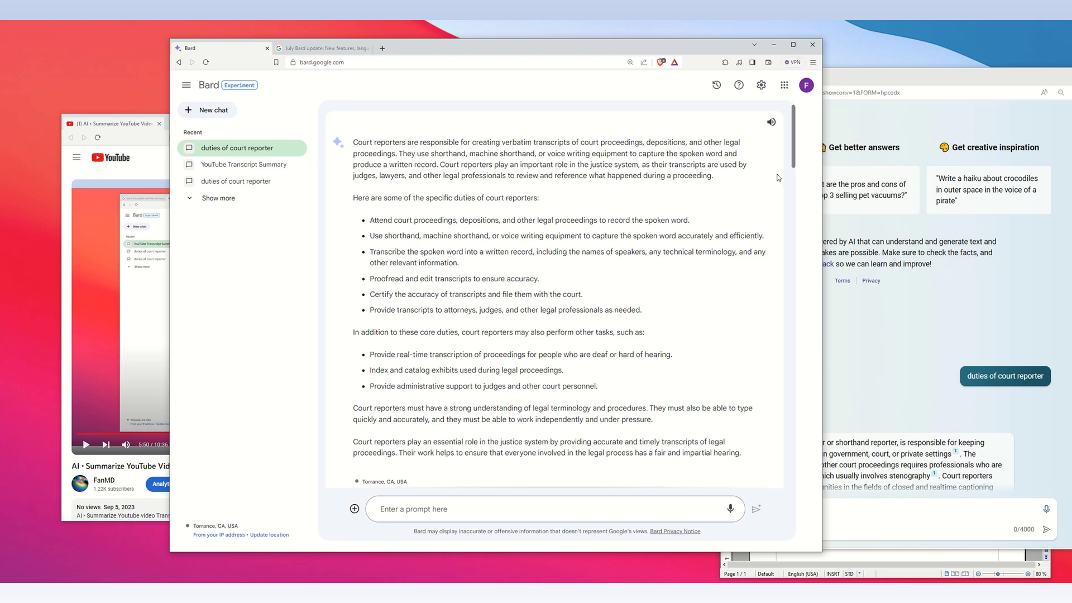
pyautogui.scroll(-1, 795, 168)
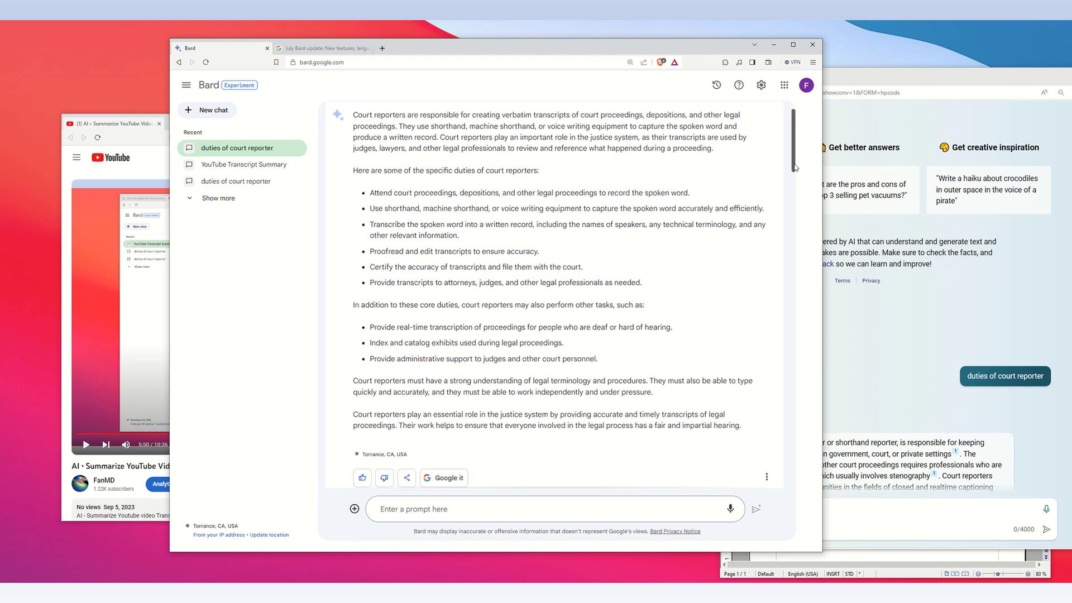
pyautogui.scroll(1, 797, 165)
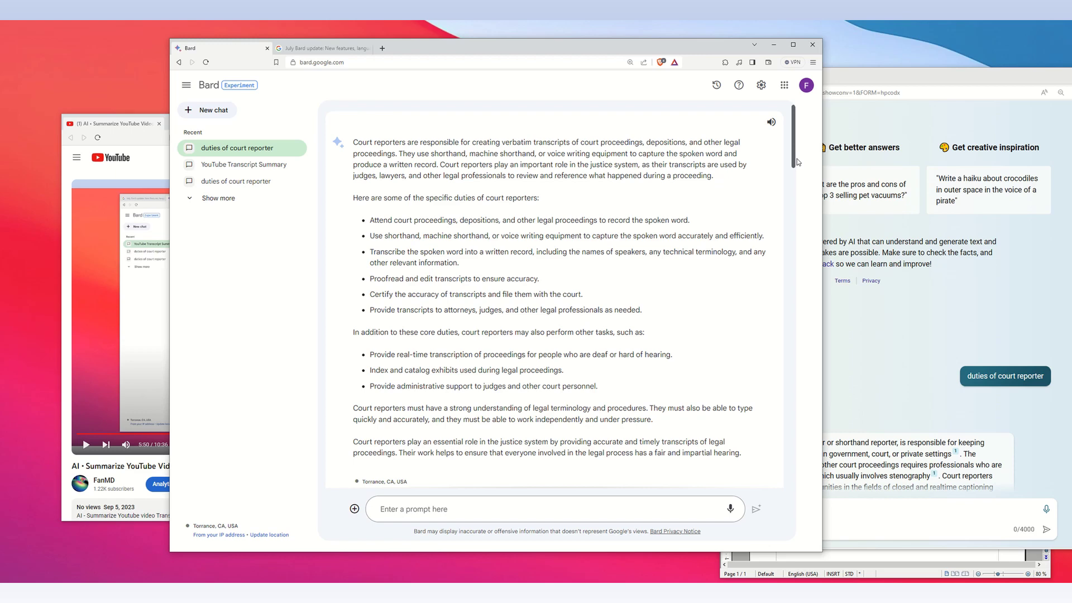
pyautogui.scroll(1, 797, 161)
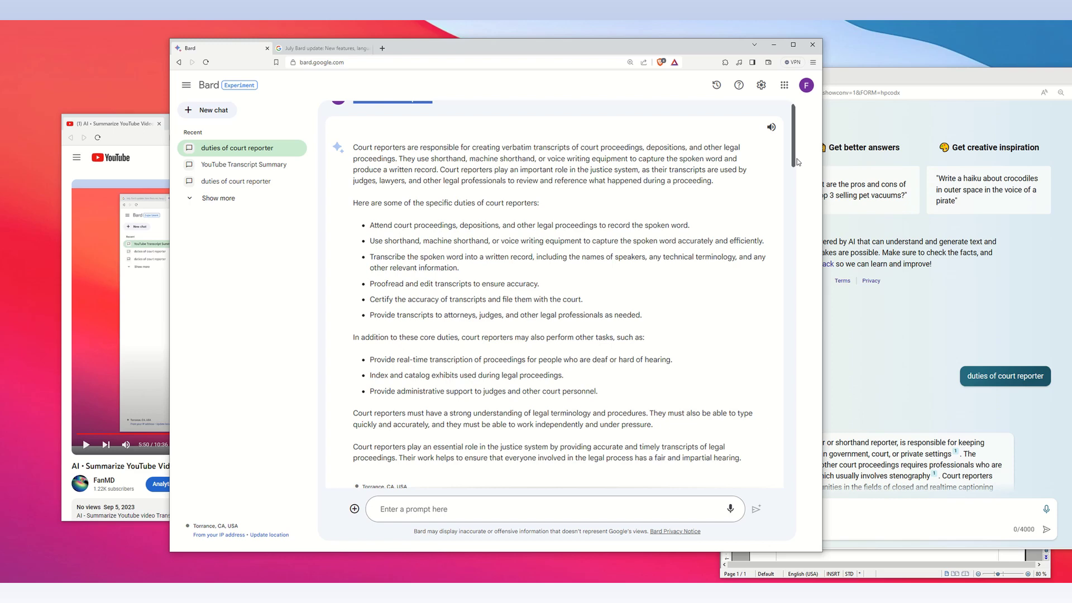
pyautogui.scroll(-1, 797, 168)
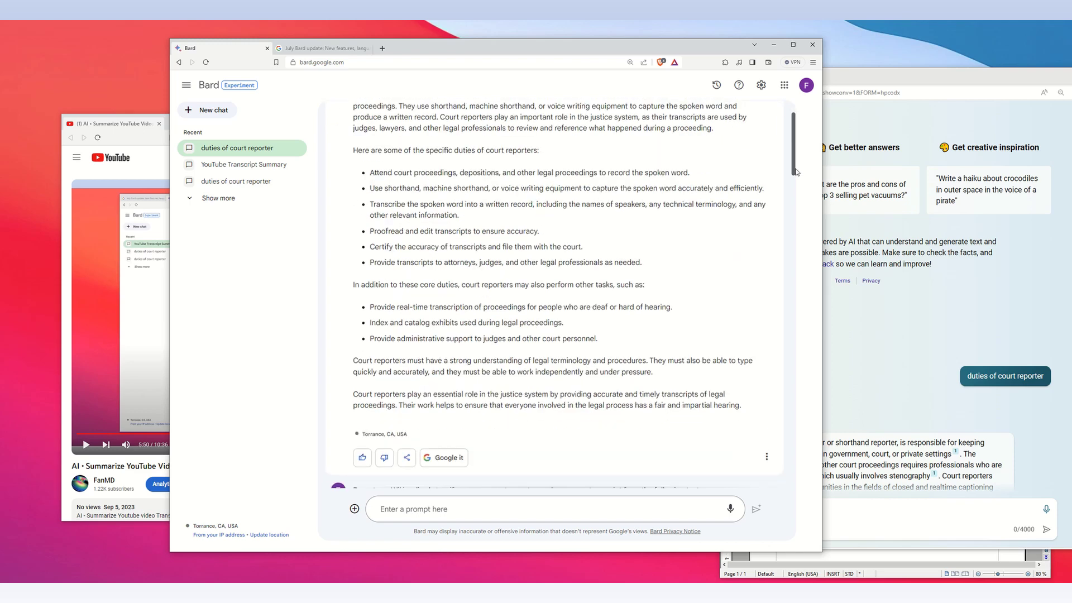
pyautogui.scroll(-1, 795, 172)
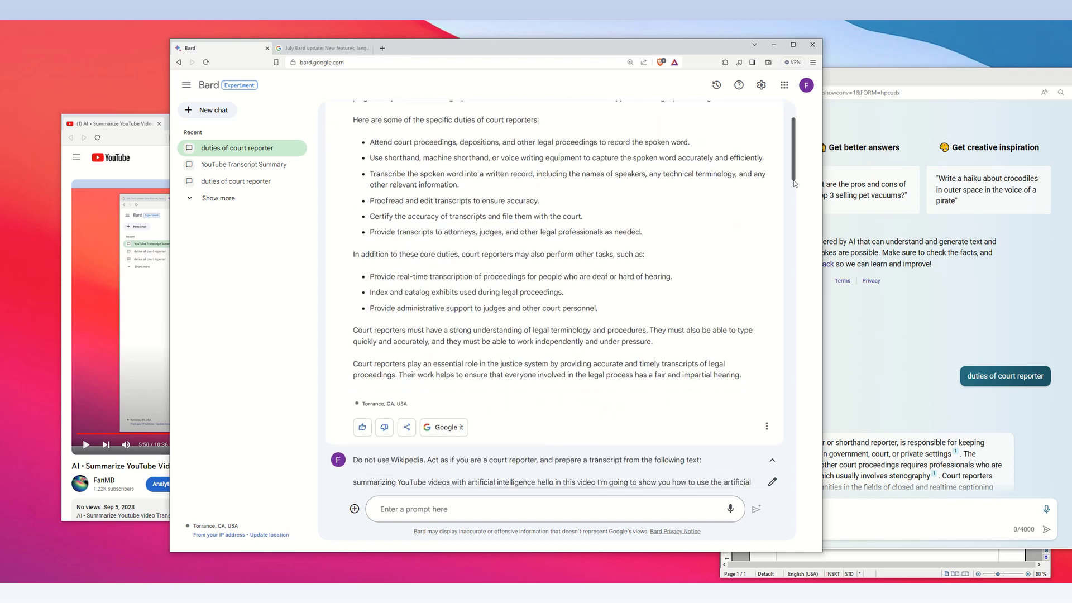
# Step: Examine the transcript prompt, highlighting the instructions "Do not use Wikipedia" and "Act as if you are a court reporter", and compare it with the YouTube transcript
pyautogui.moveTo(796, 183); pyautogui.dragTo(792, 216)
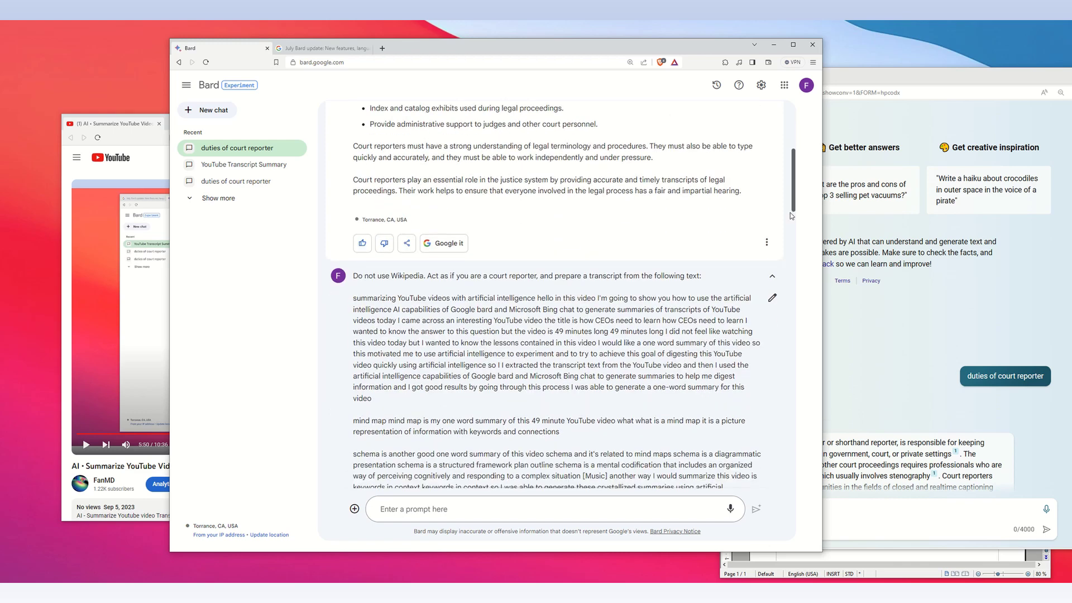
pyautogui.scroll(-2, 791, 215)
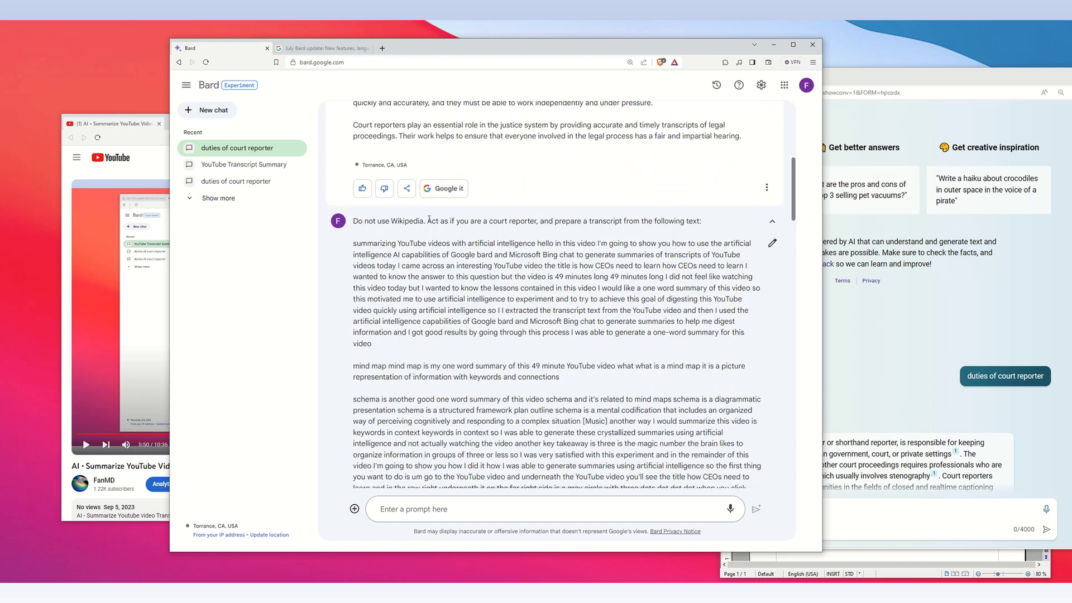
pyautogui.moveTo(429, 220); pyautogui.dragTo(536, 218)
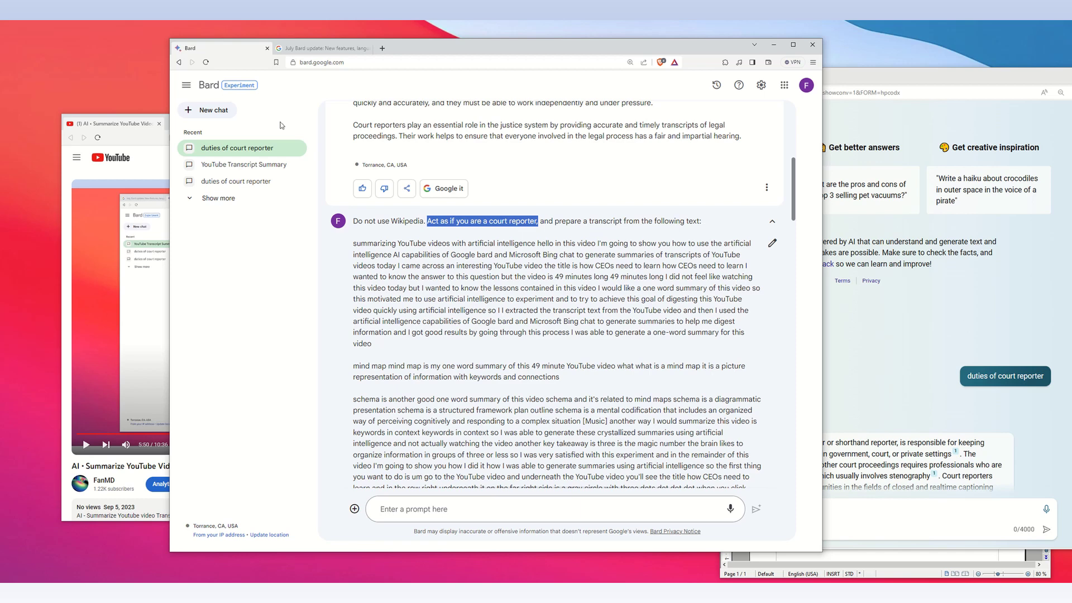
pyautogui.click(146, 127)
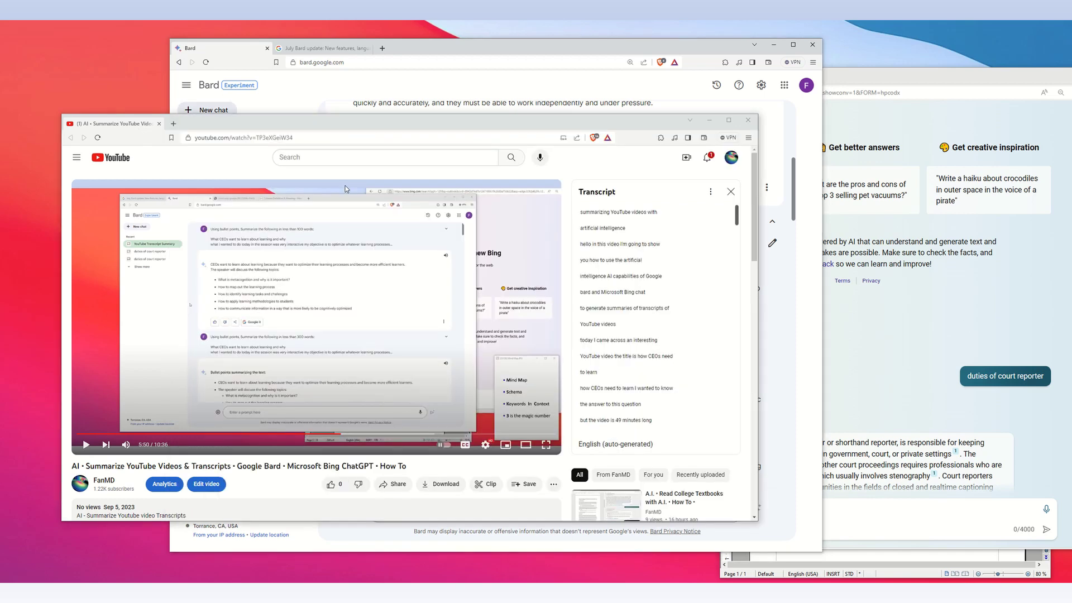
pyautogui.click(581, 51)
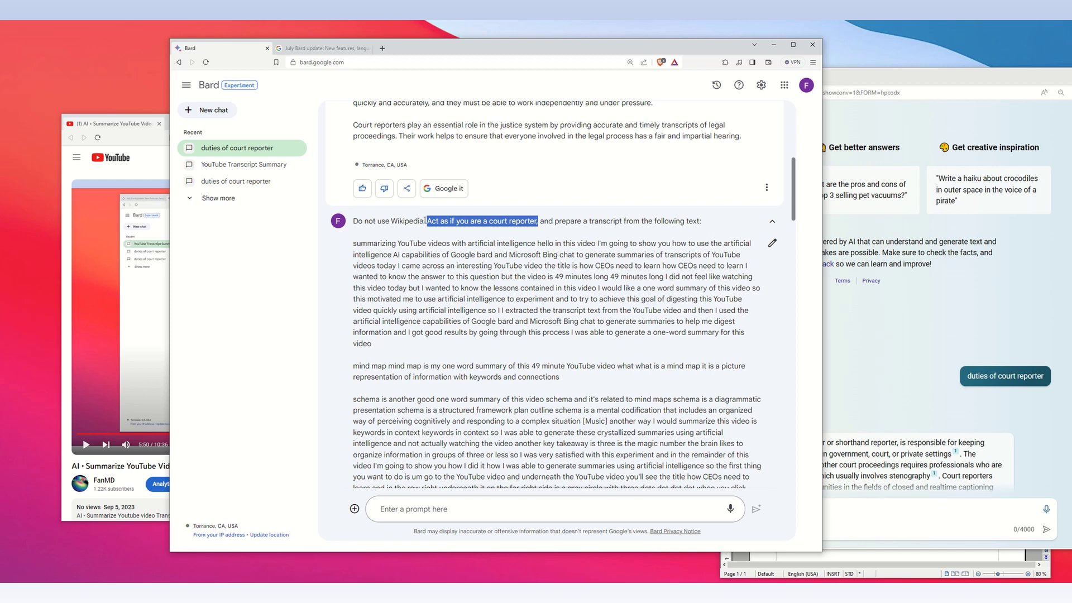
pyautogui.moveTo(425, 221); pyautogui.dragTo(354, 223)
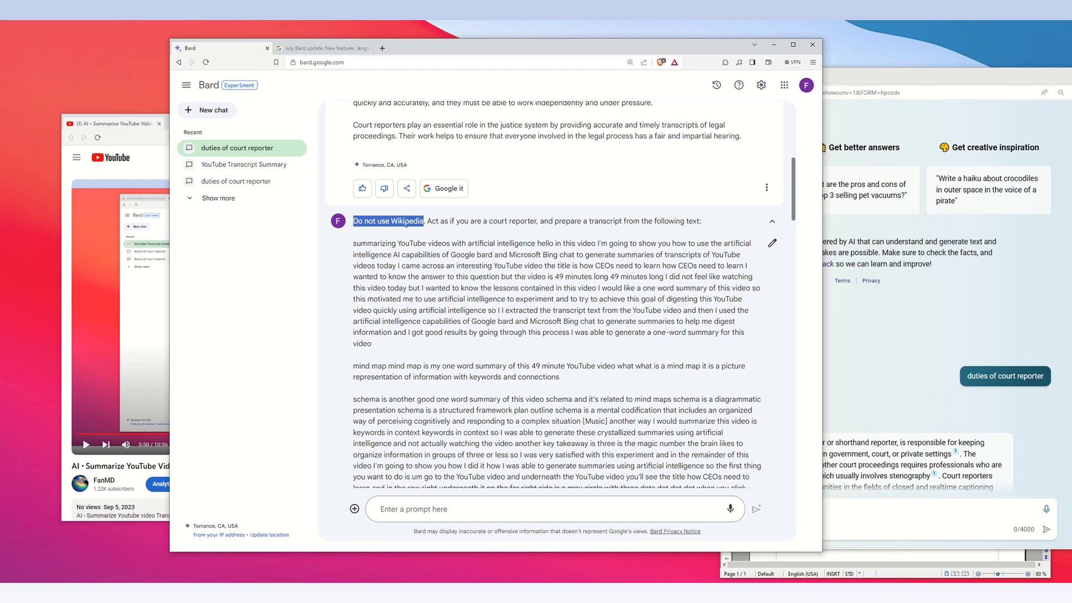
pyautogui.moveTo(427, 222); pyautogui.dragTo(538, 218)
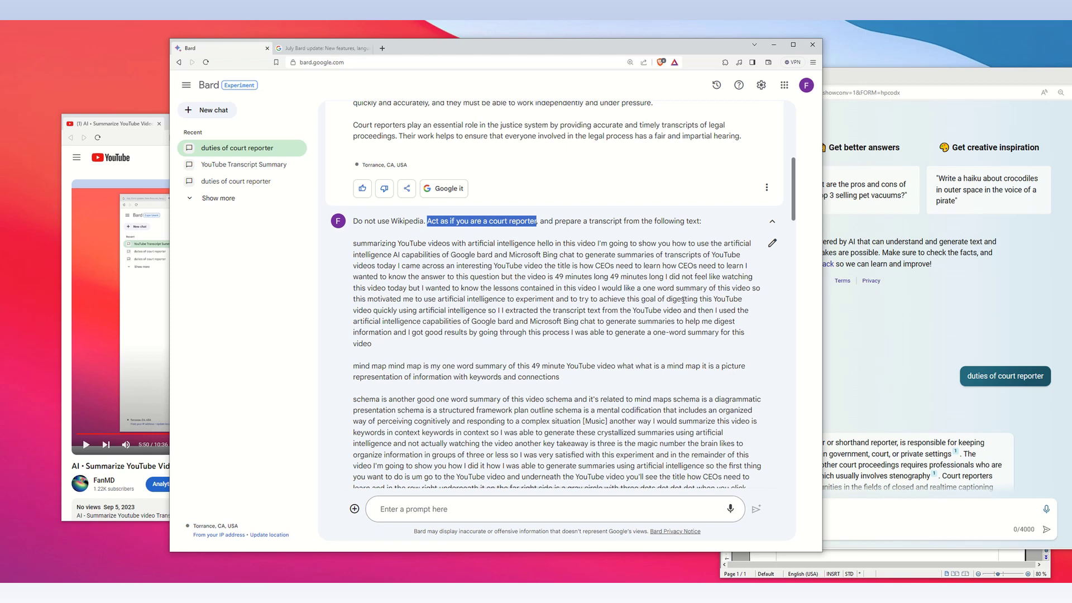
# Step: Look past the pasted transcript text and review Bard's formatted transcript of "Summarizing YouTube videos with artificial intelligence"
pyautogui.scroll(-15, 681, 310)
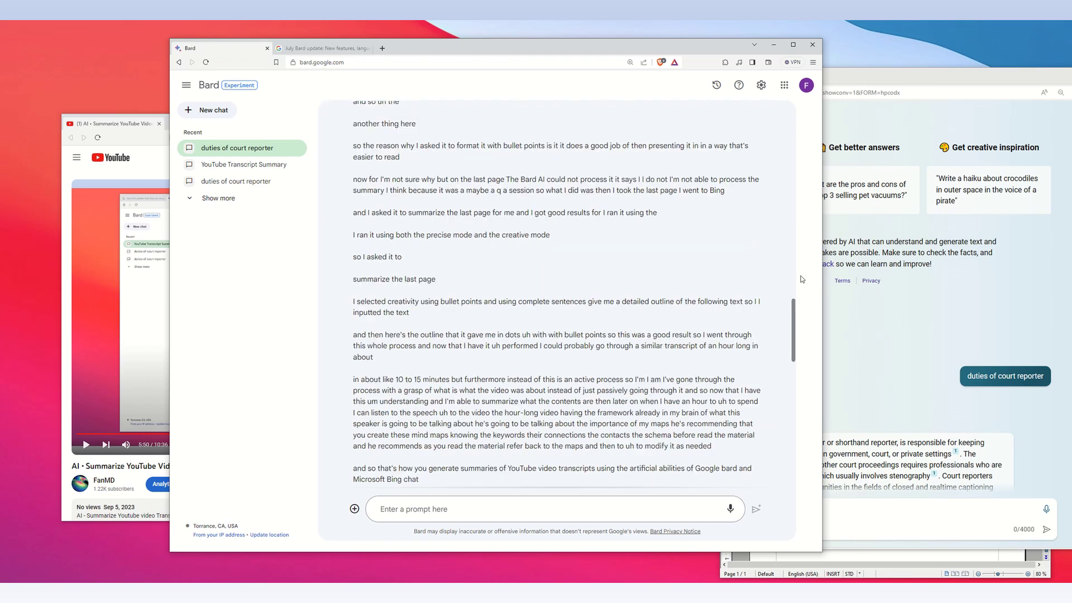
pyautogui.scroll(-6, 802, 279)
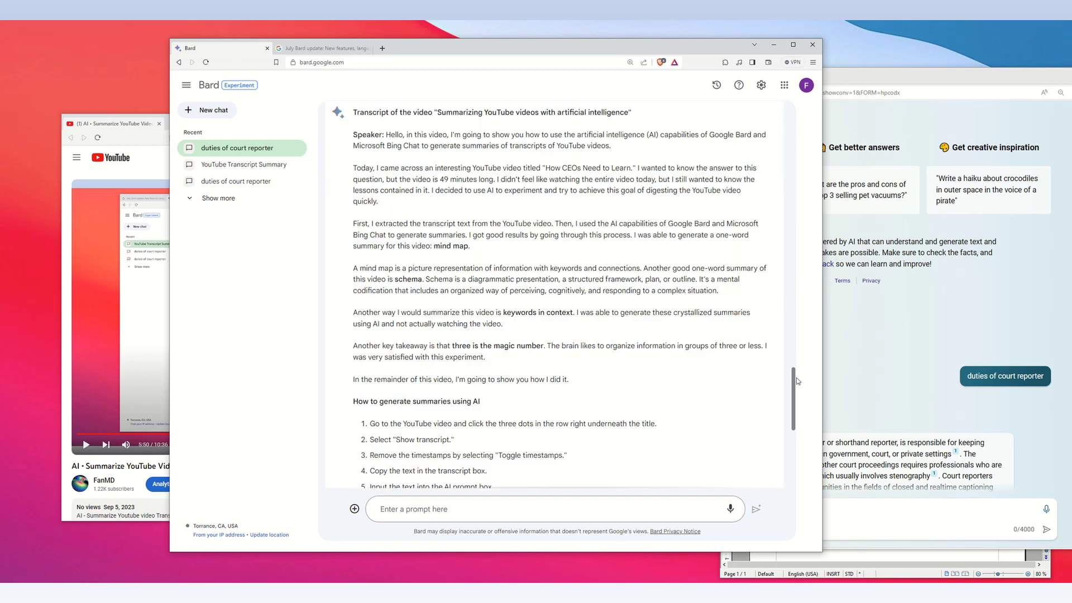
pyautogui.scroll(4, 798, 373)
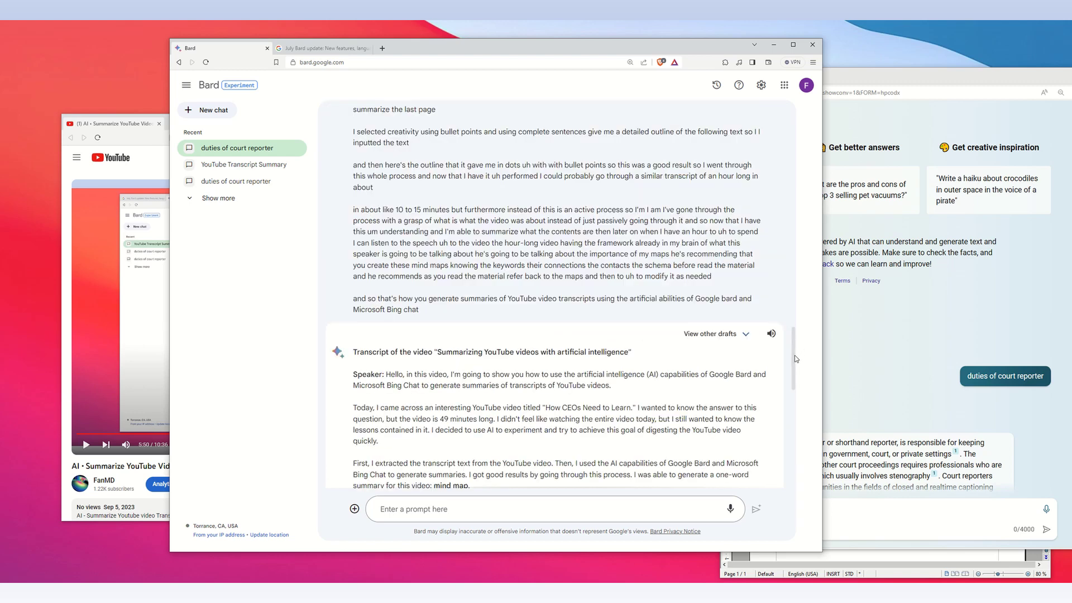
pyautogui.scroll(-3, 795, 358)
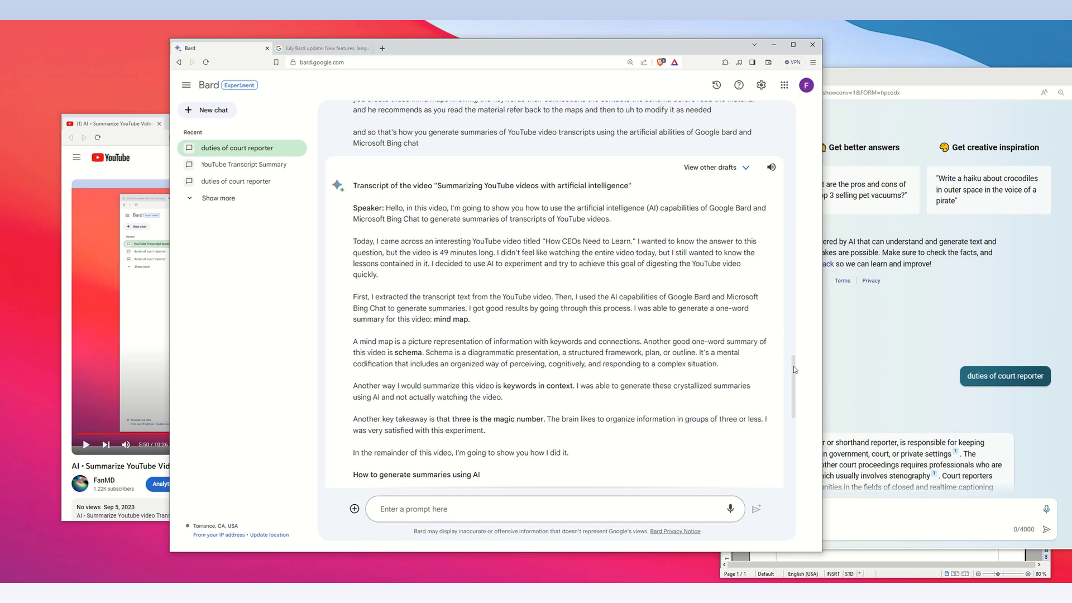
pyautogui.scroll(-1, 794, 372)
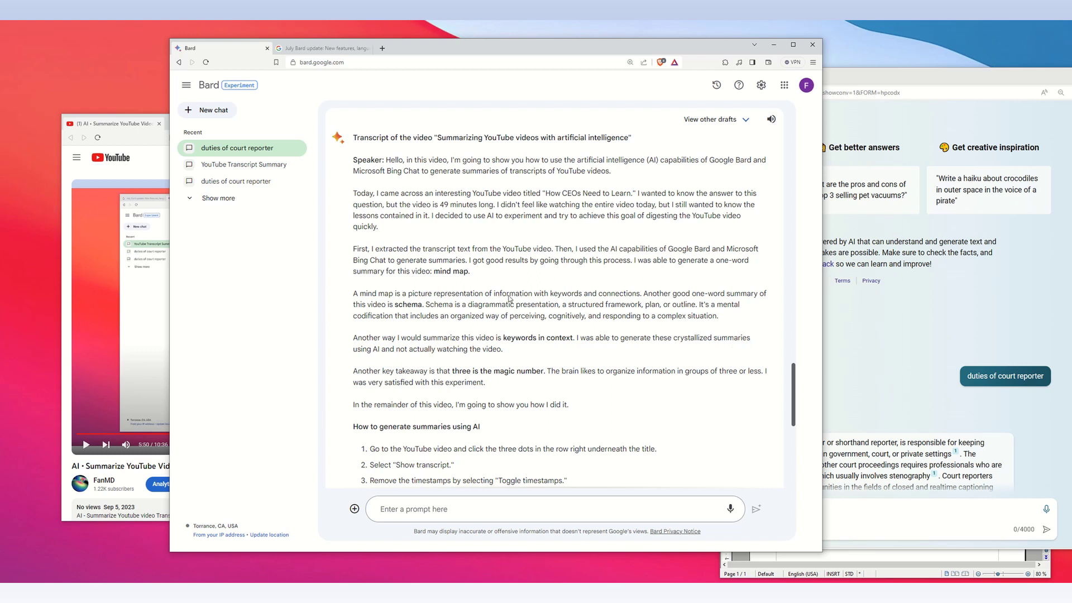
# Step: Review Bard's answer on court reporter duties again alongside its formatted transcript of "Summarizing YouTube videos with artificial intelligence"
pyautogui.scroll(-1, 541, 270)
pyautogui.scroll(4, 560, 243)
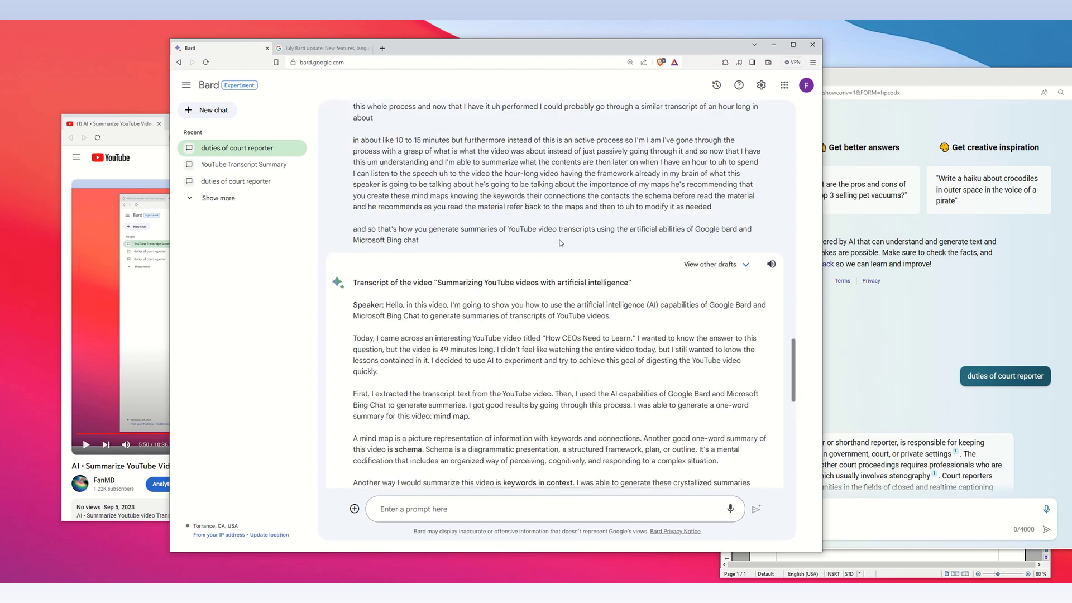
pyautogui.scroll(15, 561, 242)
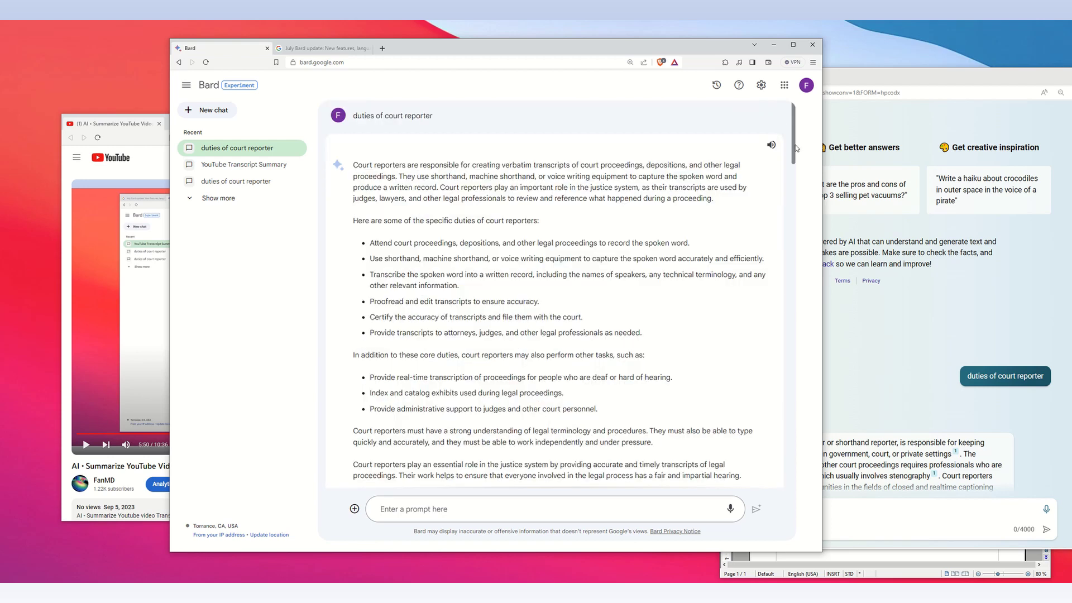
pyautogui.moveTo(793, 146); pyautogui.dragTo(807, 415)
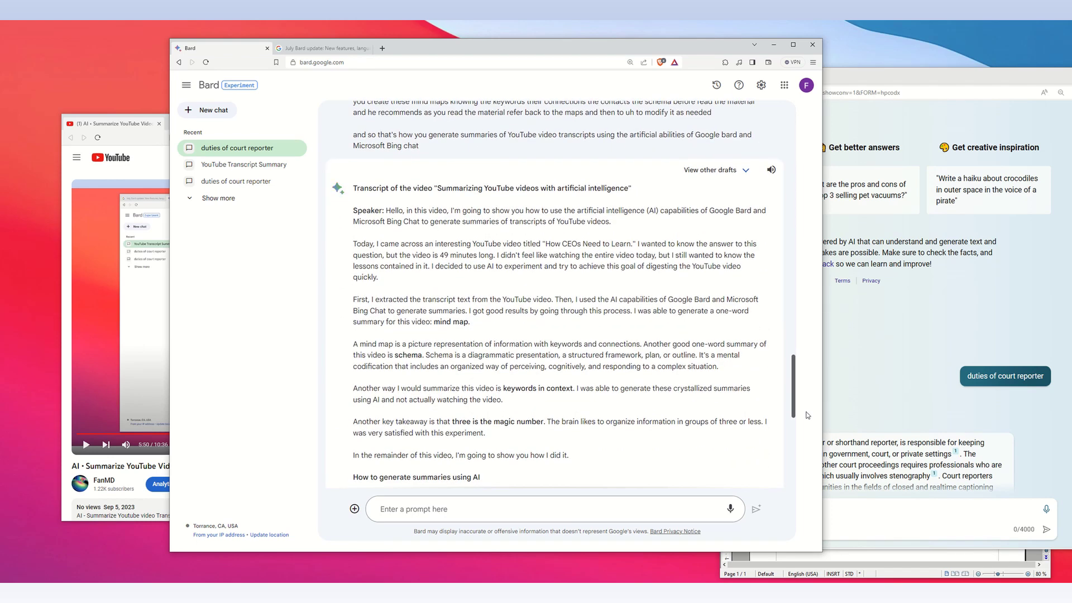
pyautogui.moveTo(807, 415); pyautogui.dragTo(808, 416)
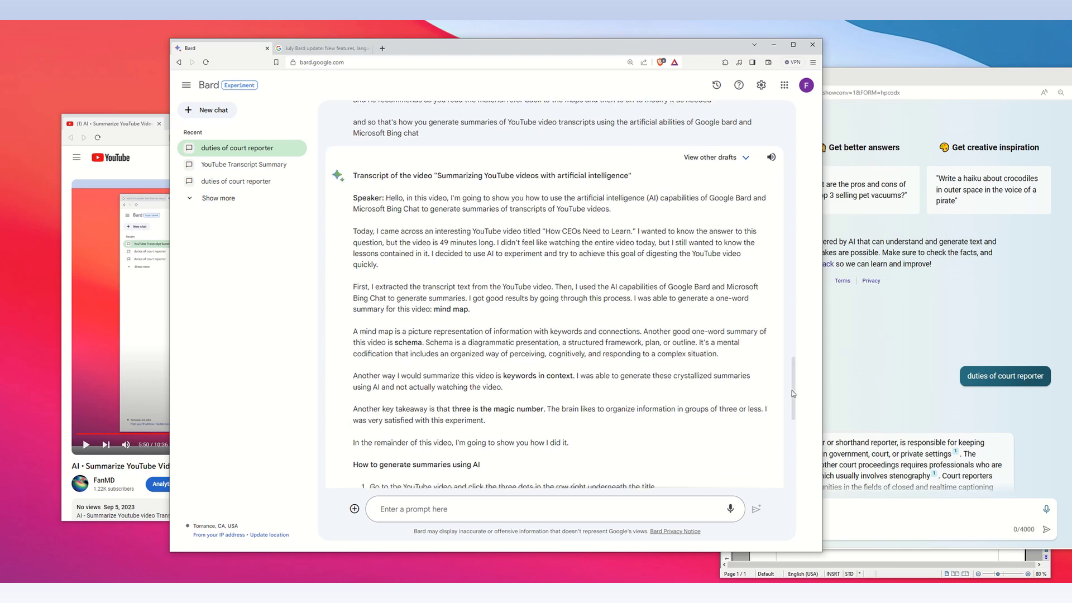
pyautogui.scroll(-1, 794, 414)
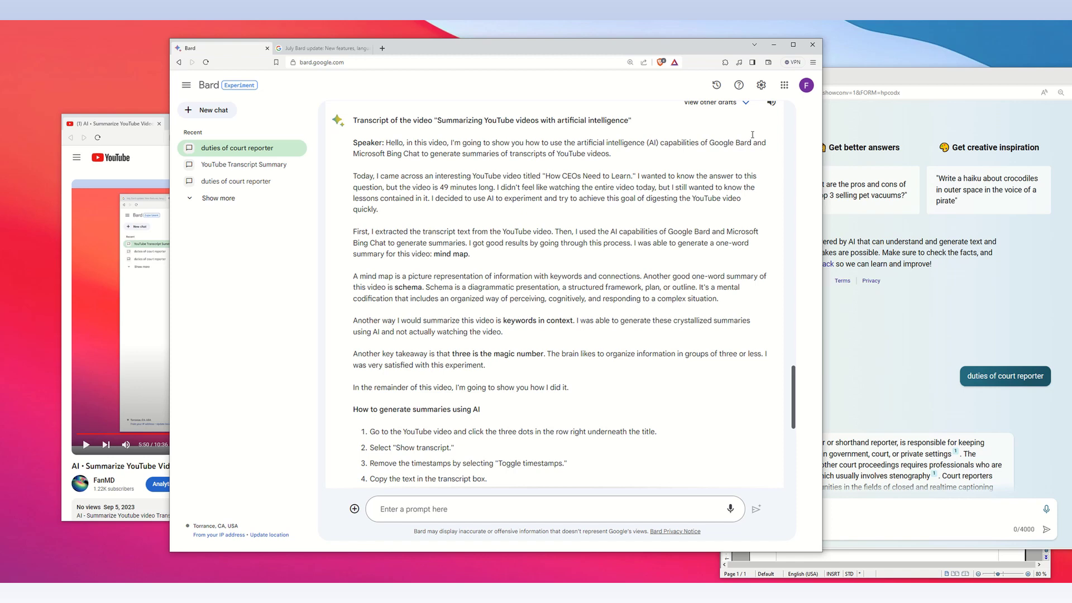
# Step: Switch to the YouTube window with the video transcript and back to the Bing AI chat, at the "duties of court reporter" prompt
pyautogui.click(847, 79)
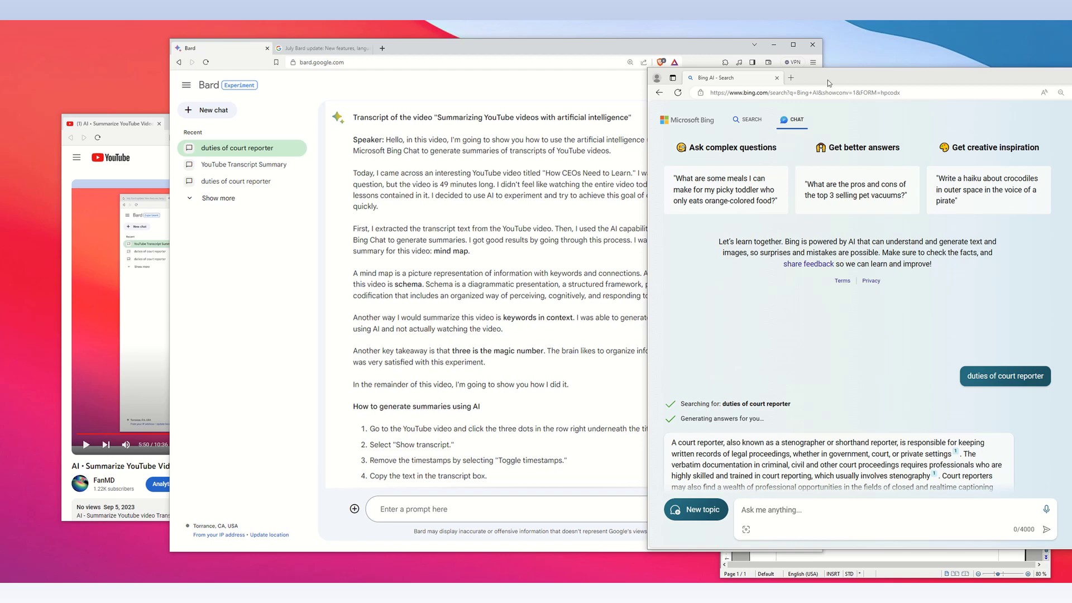
pyautogui.scroll(-10, 417, 240)
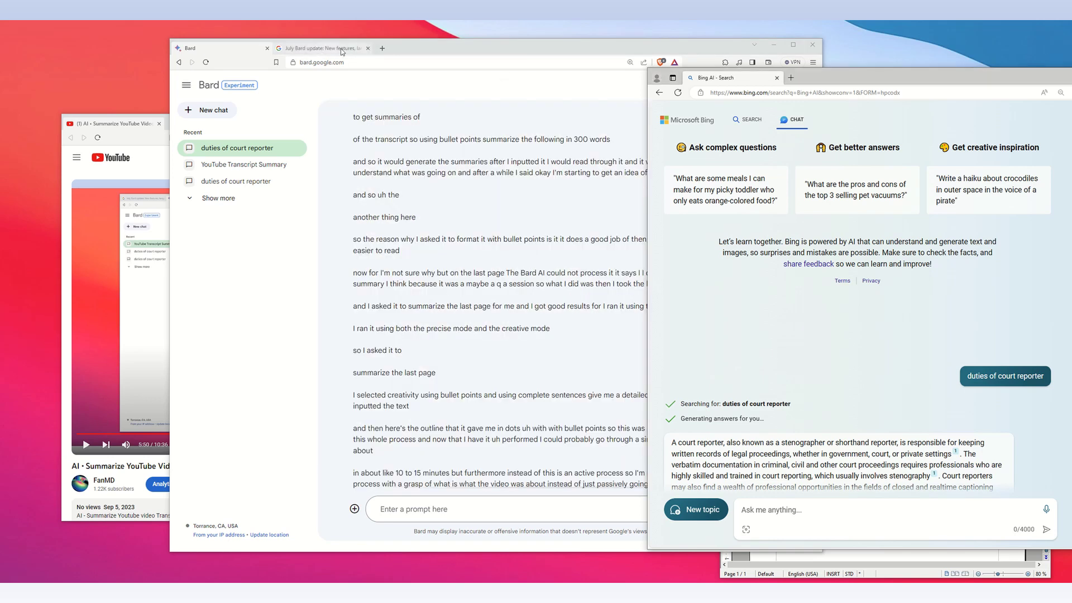
pyautogui.hotkey('alt', 'Tab')
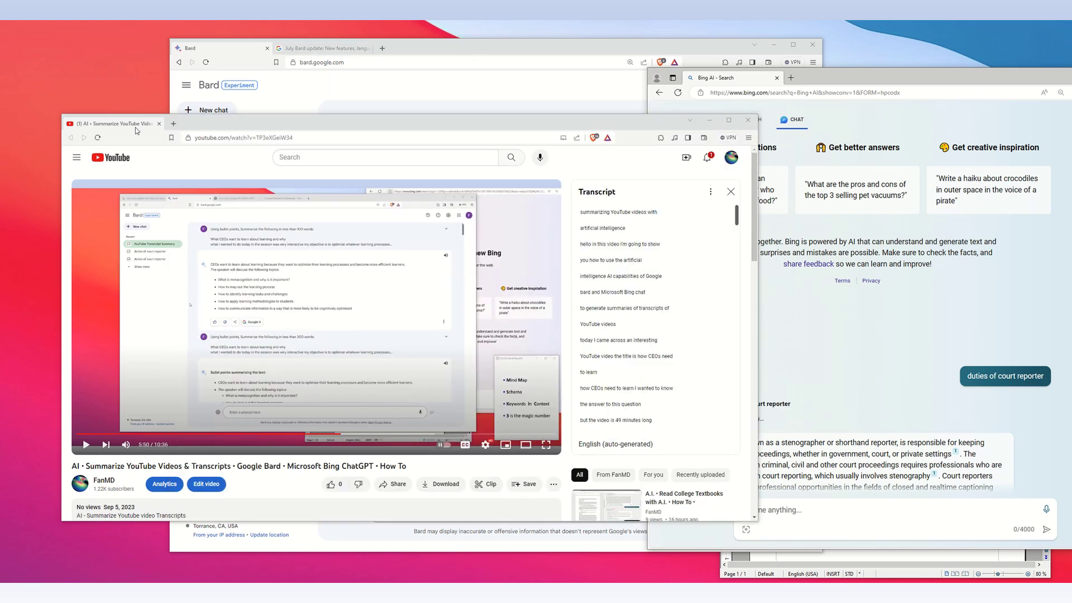
pyautogui.click(858, 86)
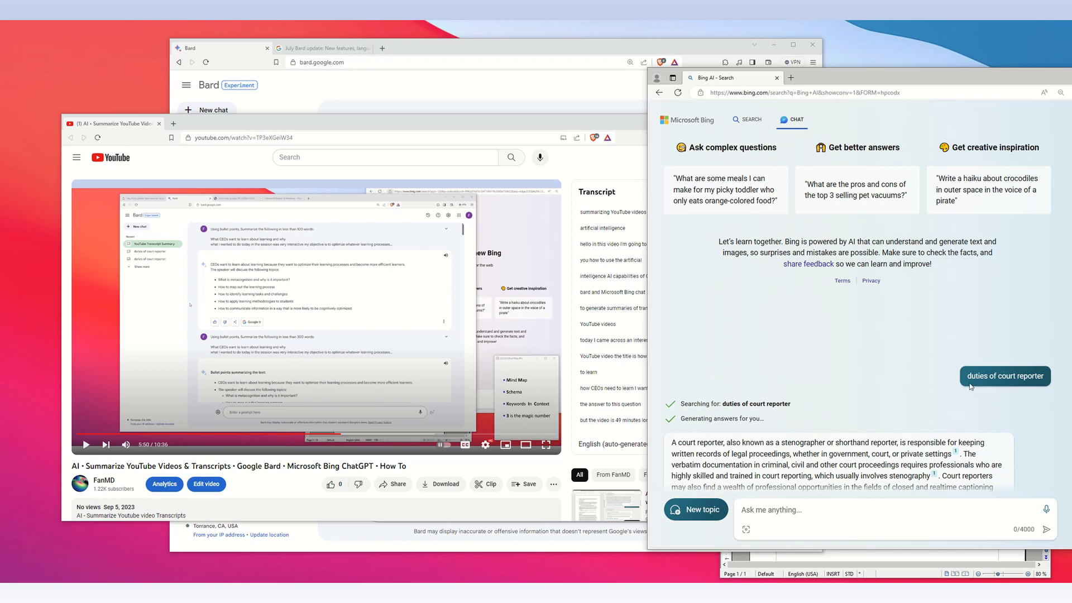
pyautogui.moveTo(972, 387)
pyautogui.click(794, 130)
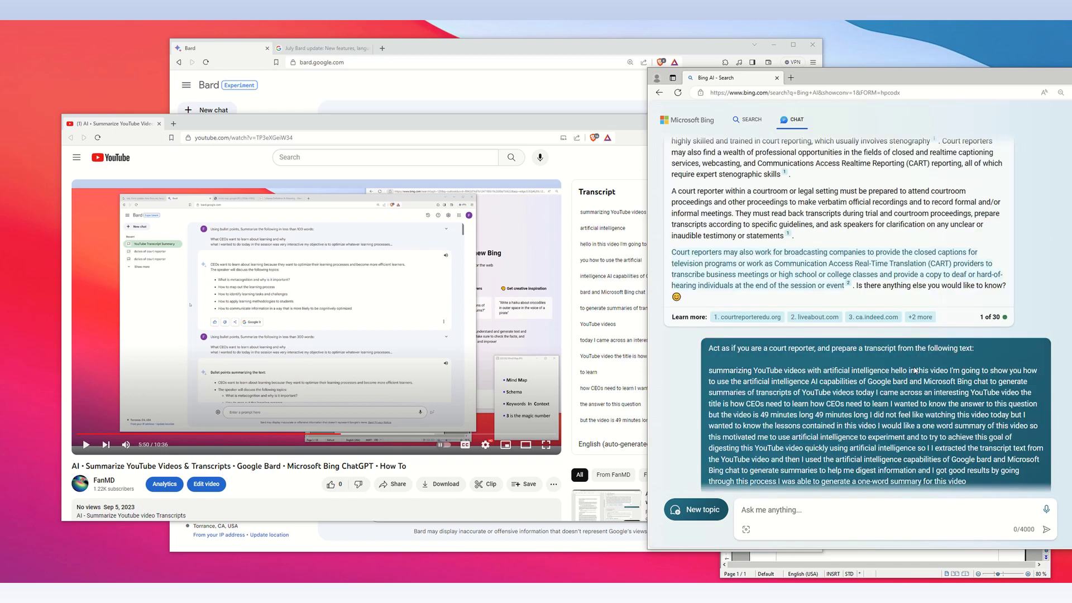
# Step: Examine the prompt "Act as if you are a court reporter, and prepare a transcript from the following text" for each transcript portion and Bing's replies
pyautogui.scroll(-2, 913, 369)
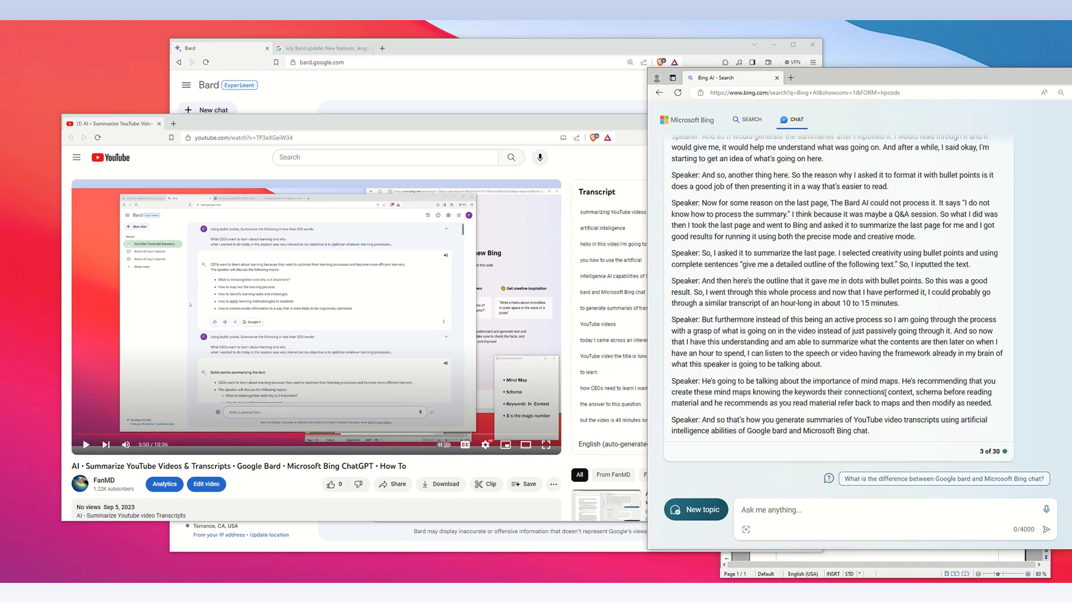
pyautogui.scroll(10, 775, 382)
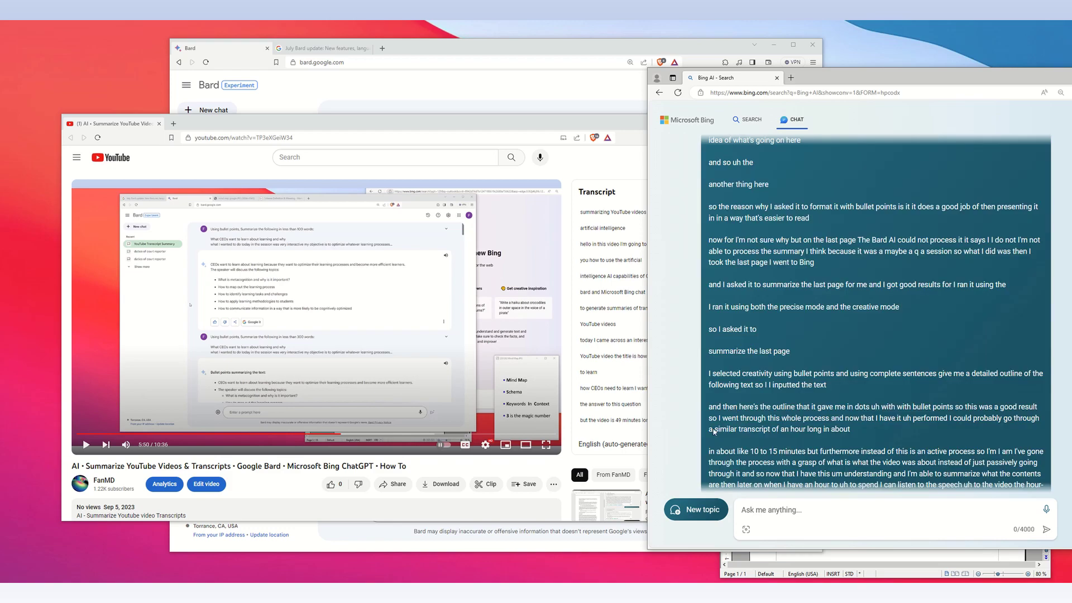
pyautogui.scroll(15, 714, 431)
pyautogui.scroll(-15, 670, 380)
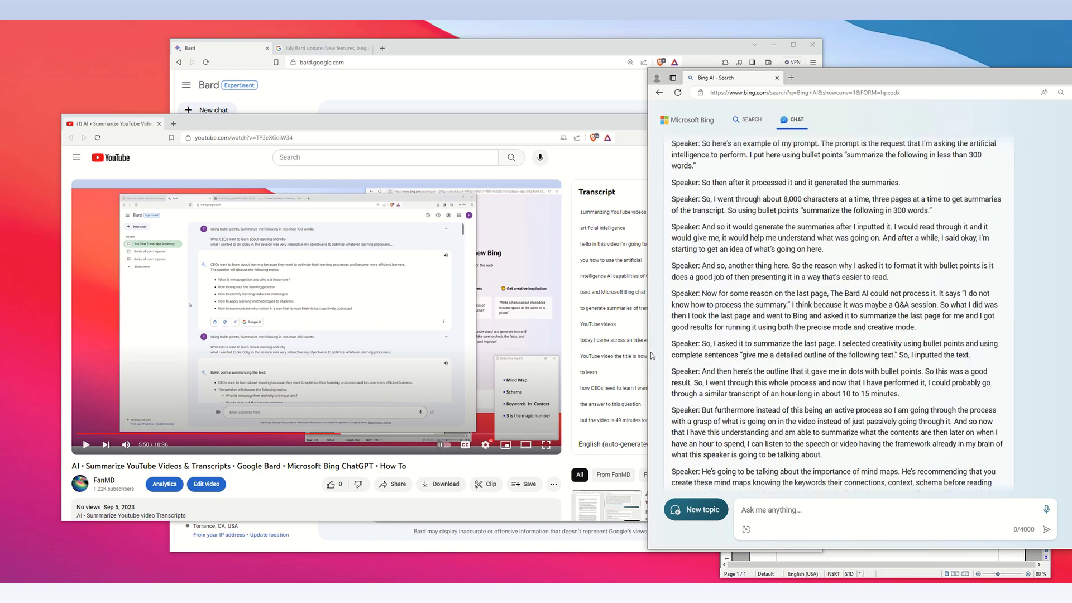
pyautogui.scroll(3, 661, 353)
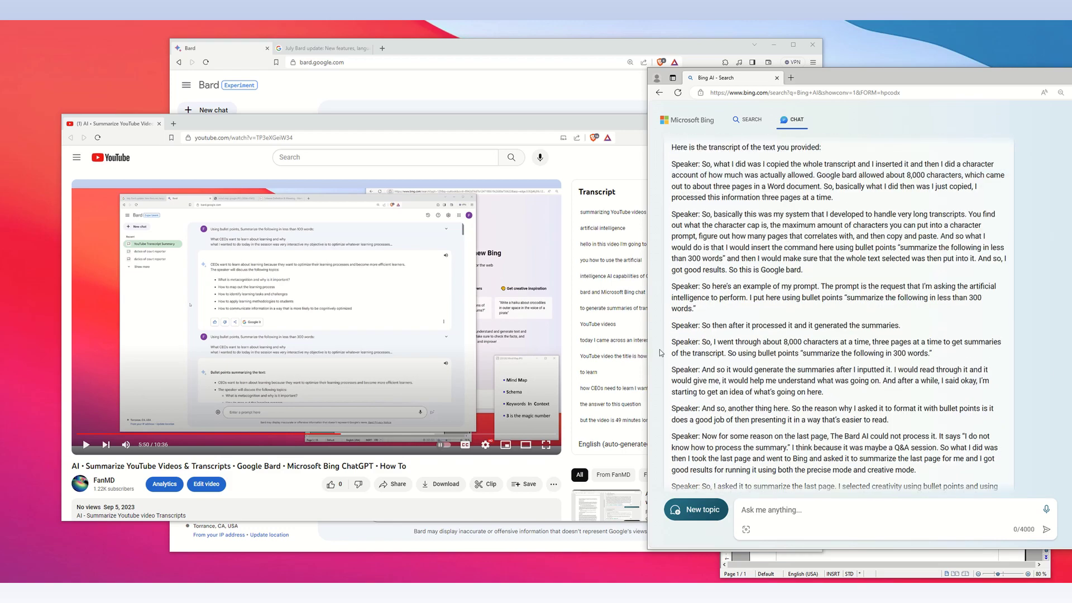
pyautogui.scroll(6, 658, 349)
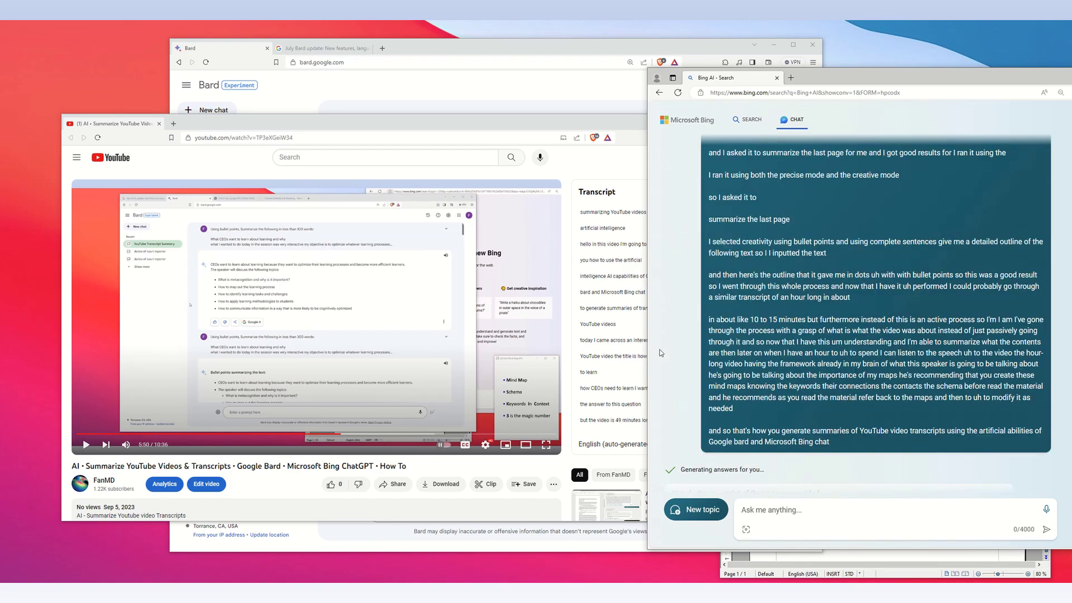
pyautogui.scroll(10, 659, 350)
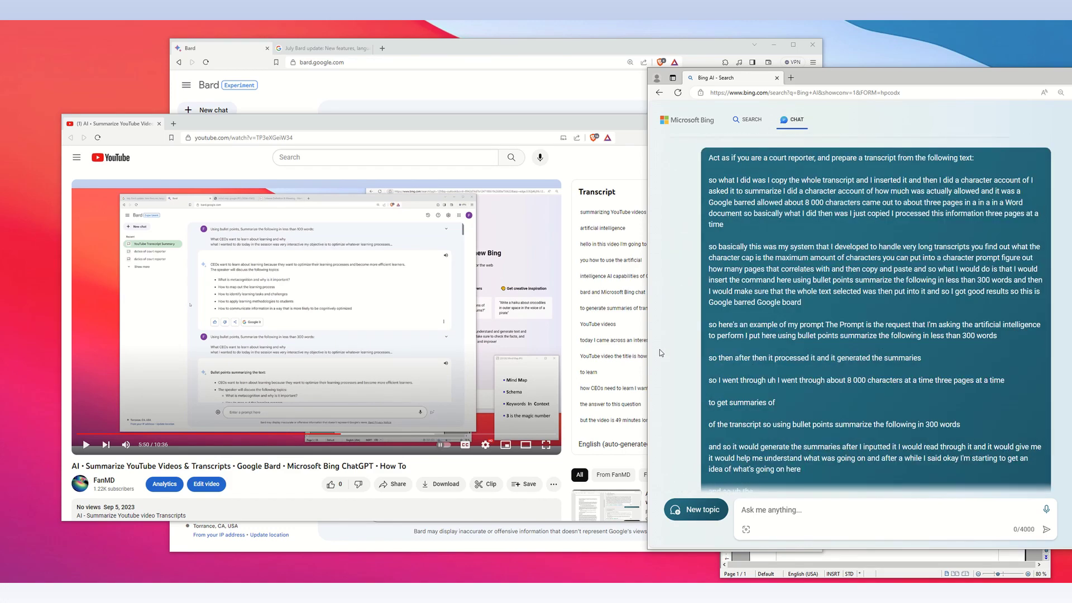
pyautogui.scroll(2, 659, 350)
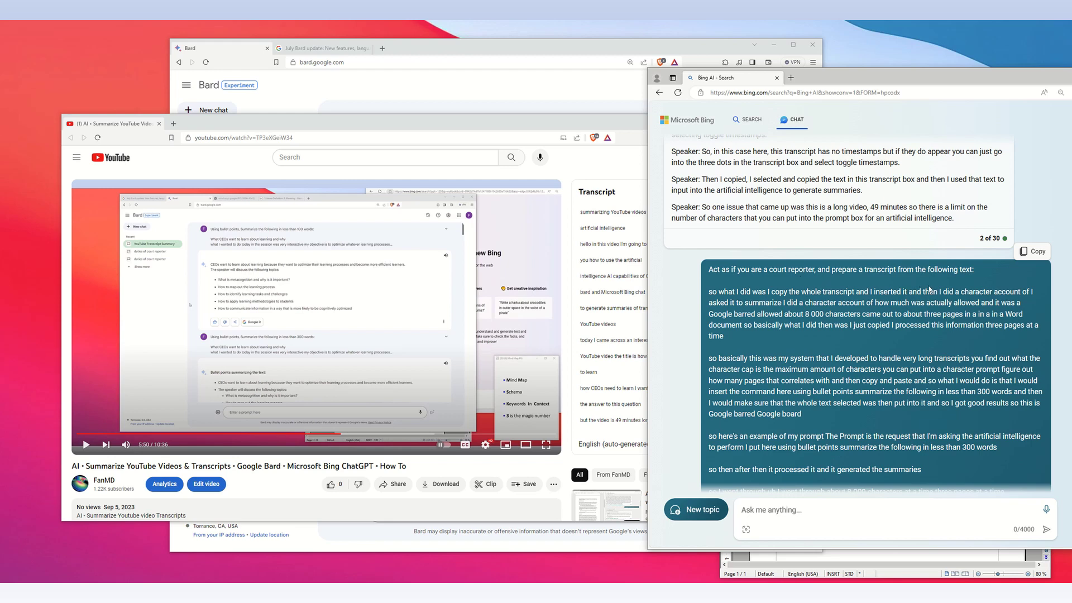
pyautogui.scroll(-1, 677, 422)
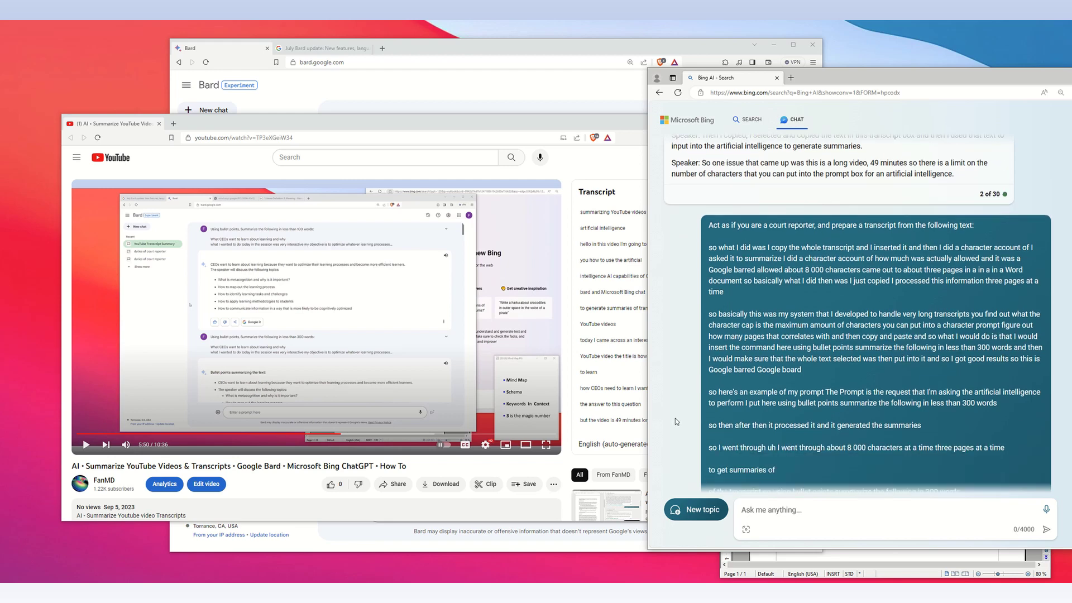
pyautogui.scroll(-10, 677, 422)
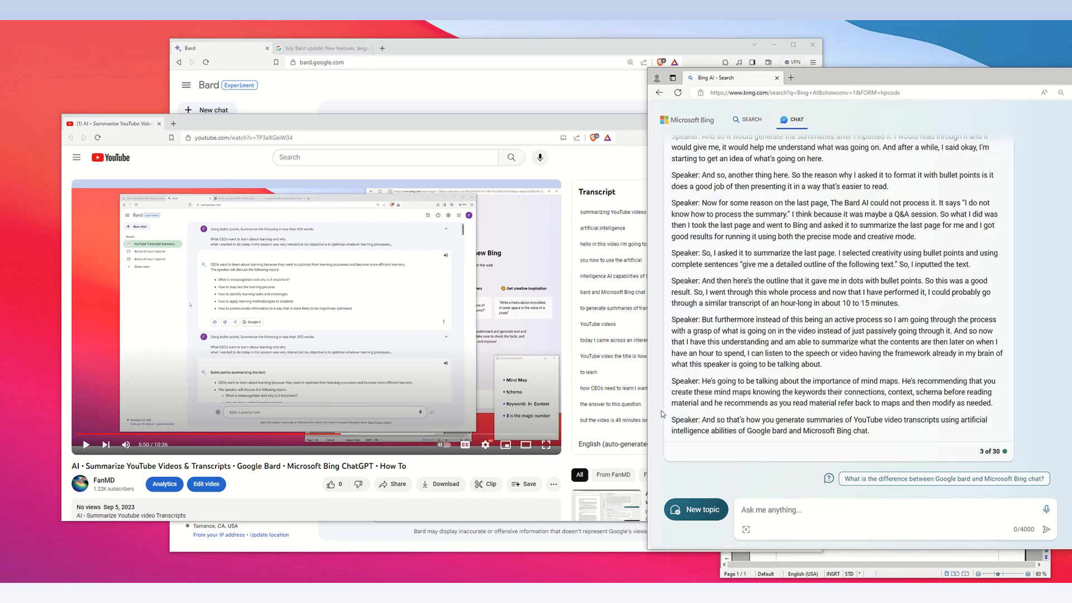
# Step: Review Bing's last transcript reply against the pasted text and look through the whole conversation from the welcome page down
pyautogui.scroll(3, 662, 412)
pyautogui.scroll(2, 662, 413)
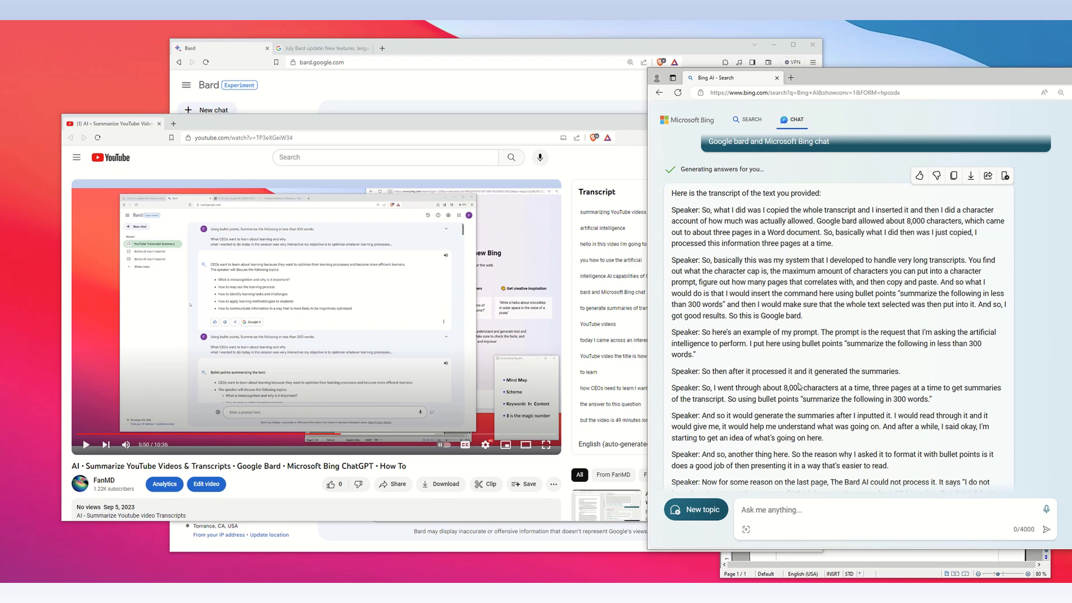
pyautogui.scroll(10, 800, 386)
pyautogui.scroll(-12, 837, 386)
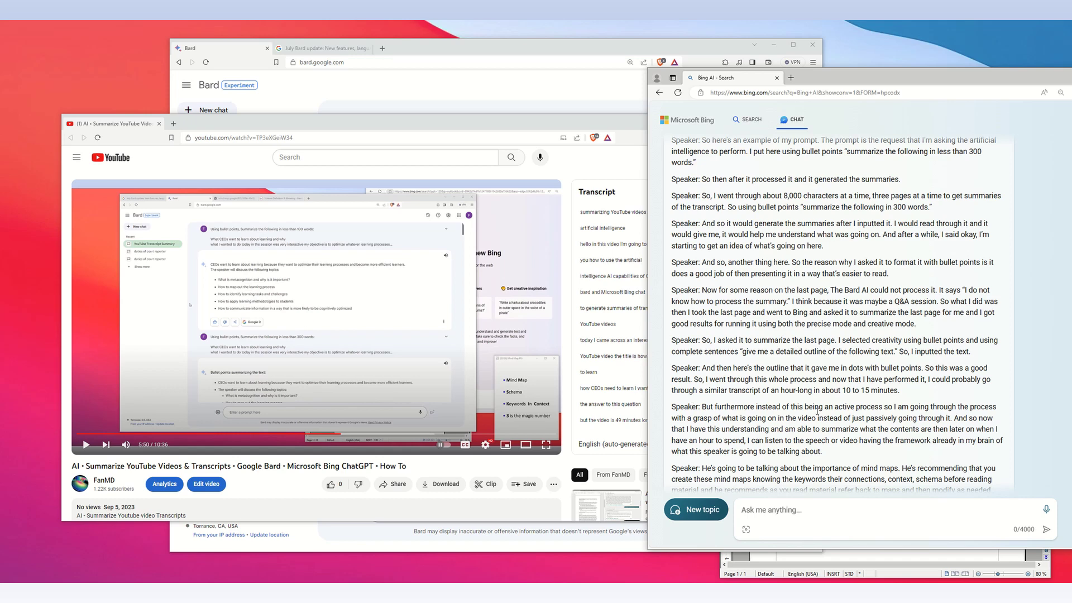
pyautogui.scroll(-1, 808, 416)
pyautogui.scroll(15, 808, 416)
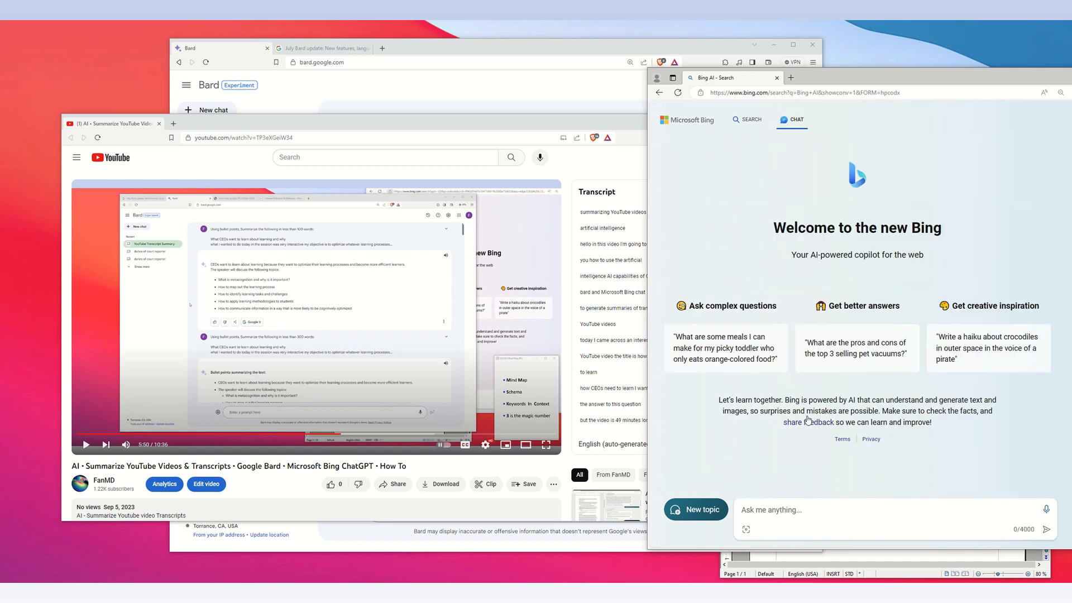
pyautogui.scroll(-15, 808, 413)
pyautogui.scroll(-5, 808, 413)
pyautogui.scroll(15, 808, 414)
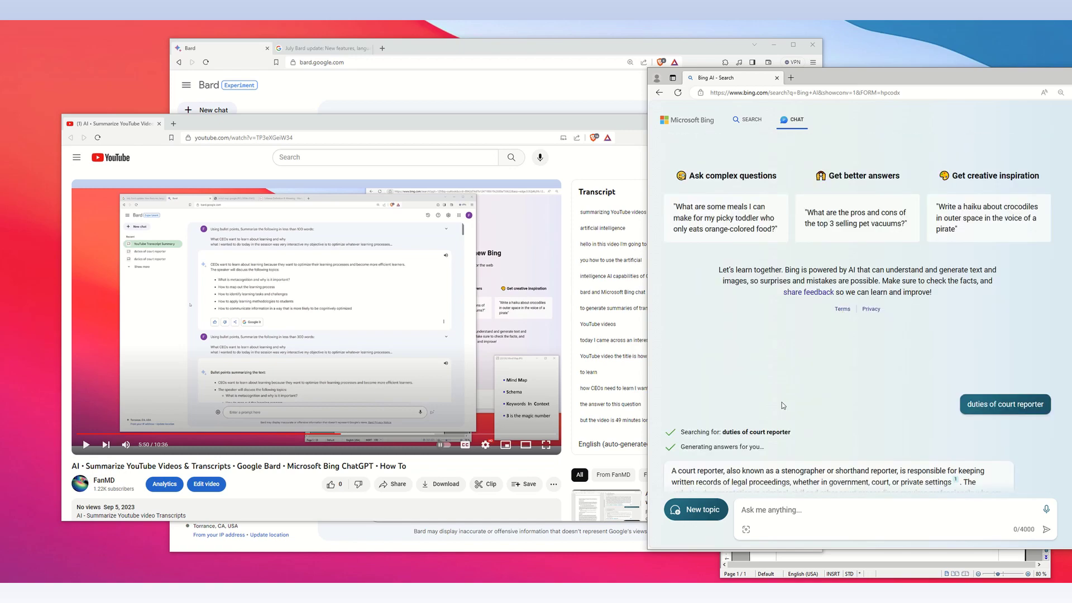
pyautogui.scroll(-15, 762, 395)
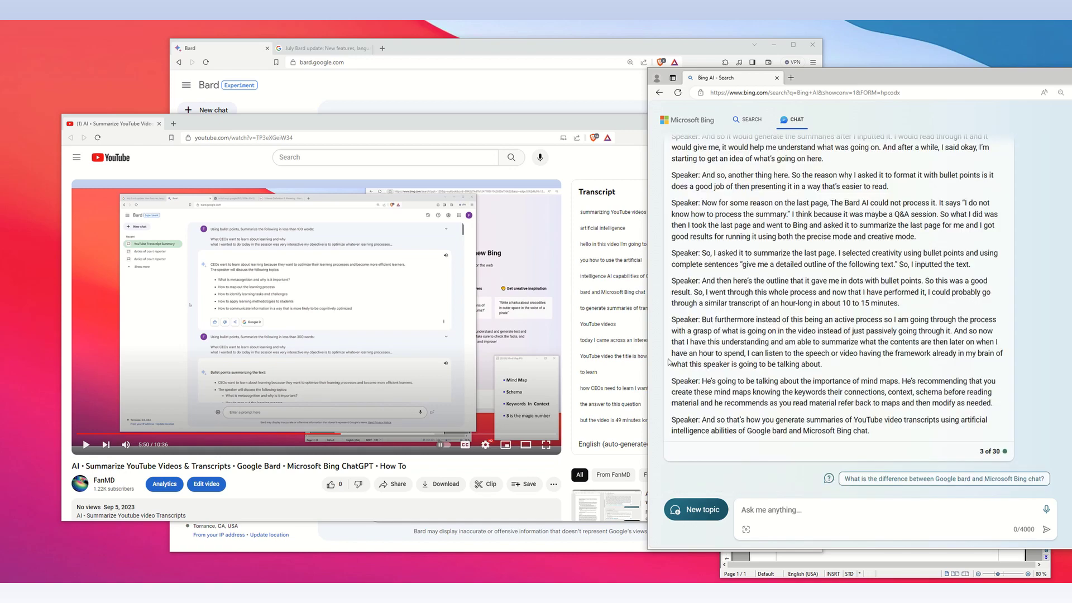
# Step: Copy Bing's last transcript reply, for the second part of the text, and paste it into the untitled OpenOffice Writer document
pyautogui.scroll(10, 657, 365)
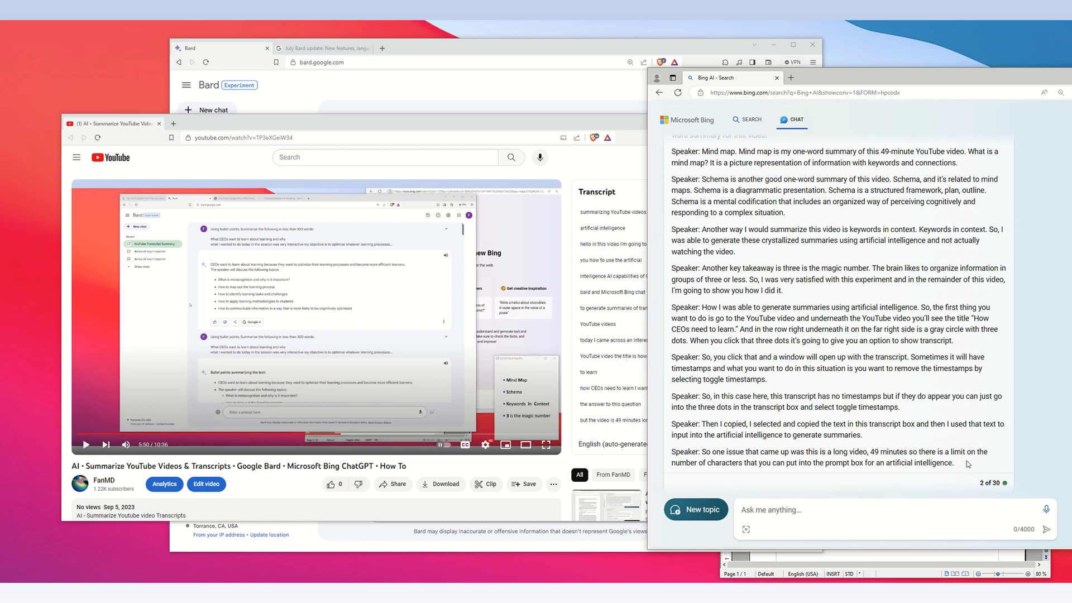
pyautogui.scroll(-10, 967, 460)
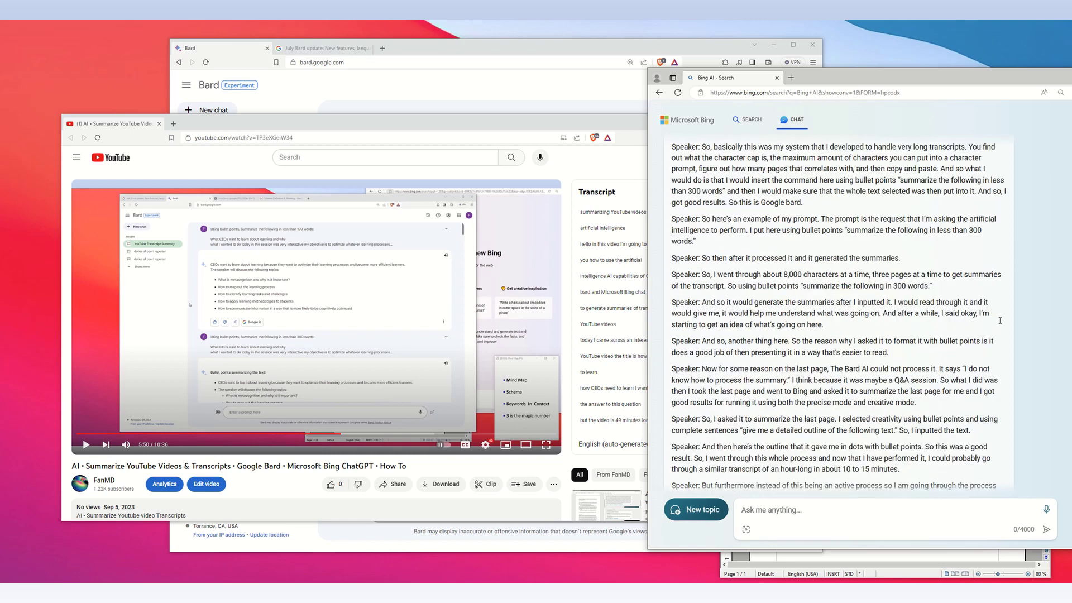
pyautogui.scroll(4, 991, 298)
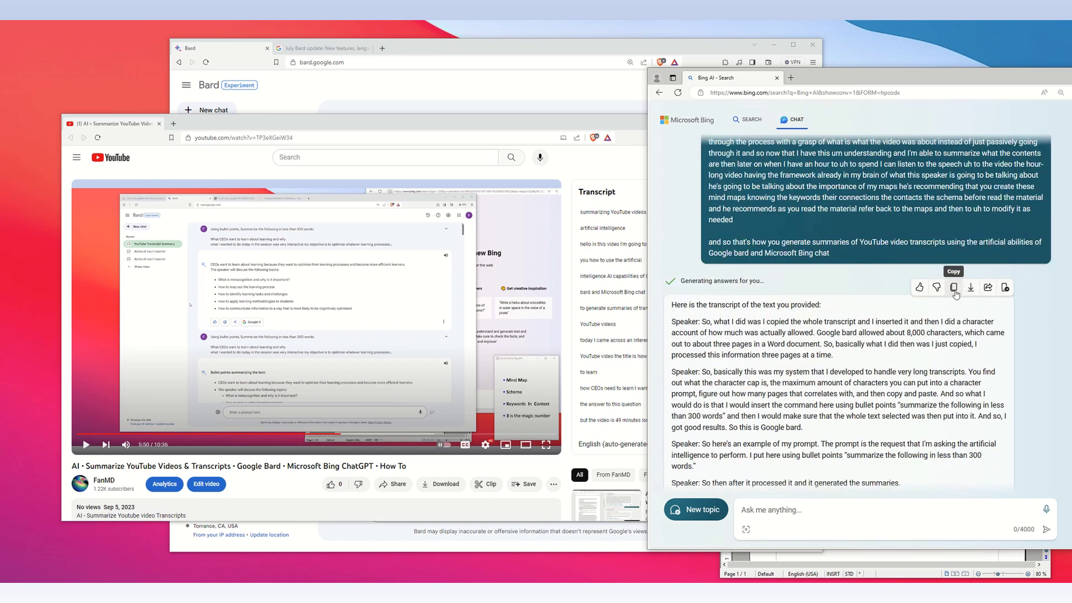
pyautogui.click(954, 287)
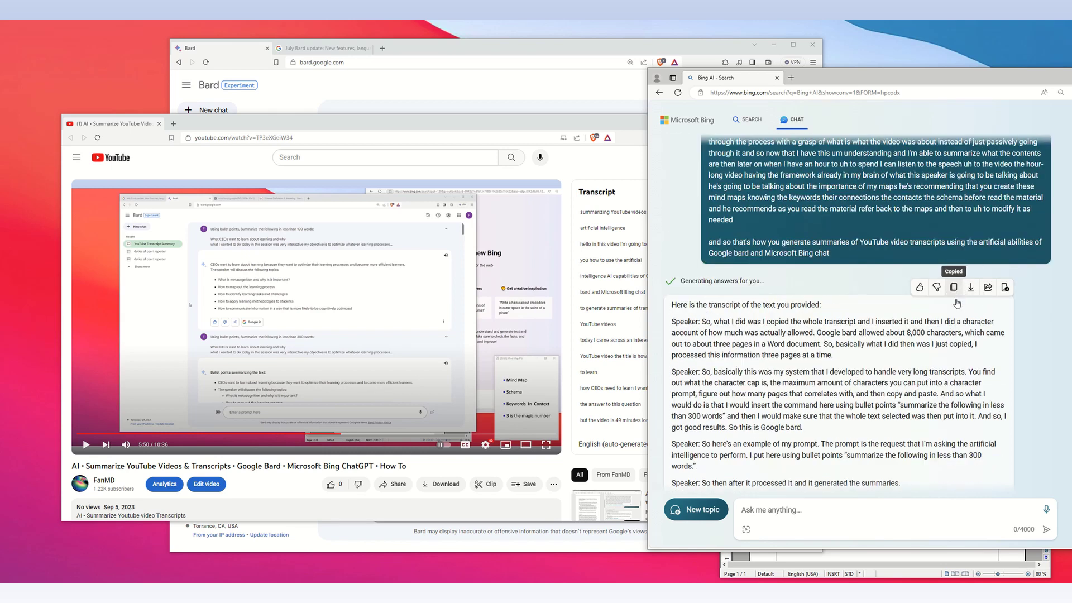
pyautogui.click(886, 557)
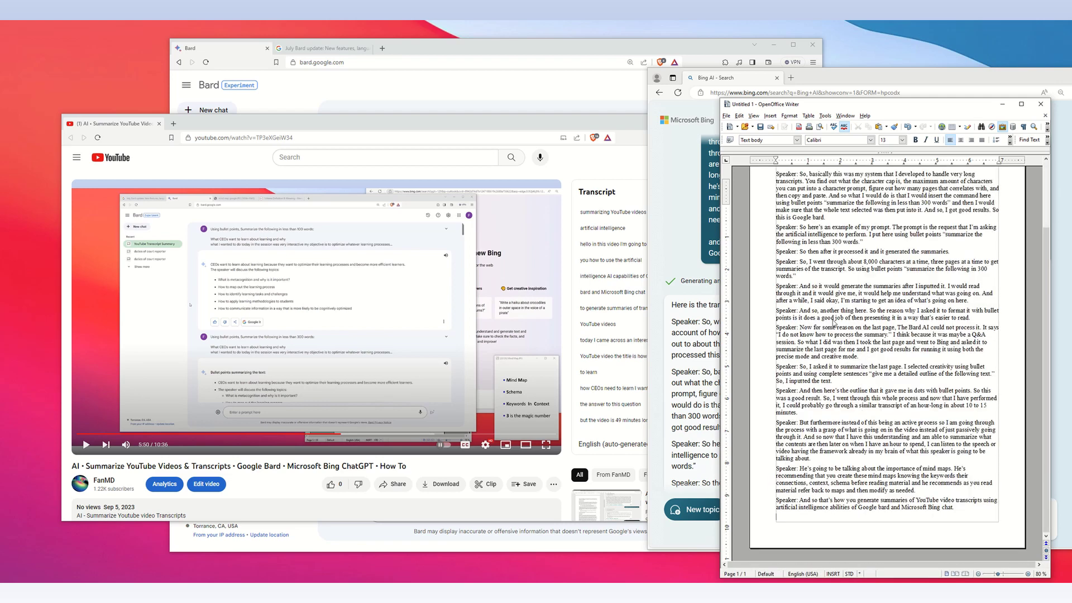
# Step: Remove every "Speaker:" label from the pasted transcript by replacing all occurrences with nothing, and check the cleaned text
pyautogui.scroll(3, 833, 314)
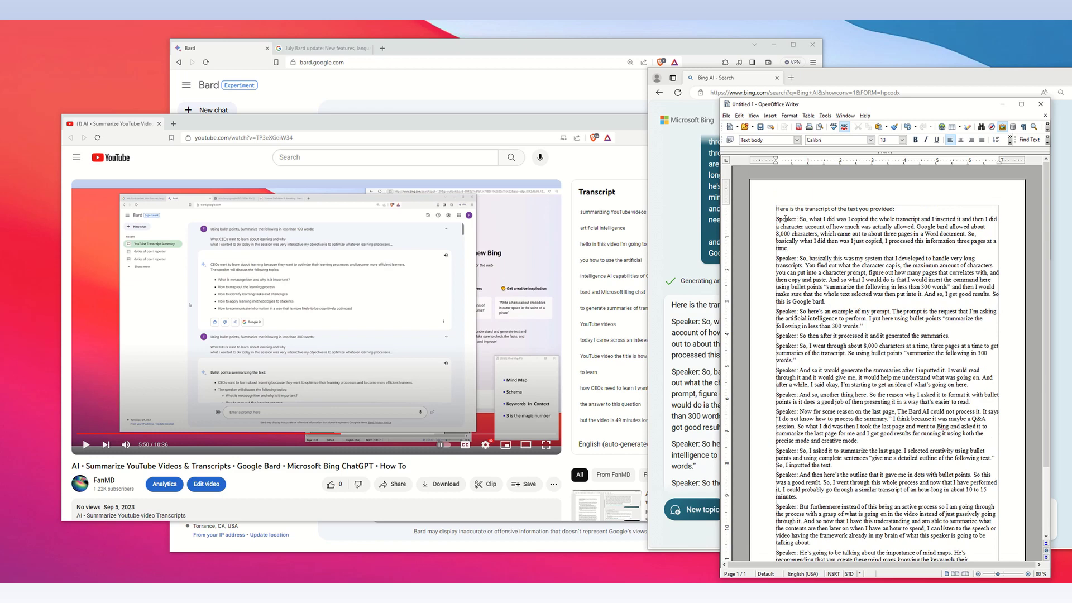
pyautogui.doubleClick(774, 219)
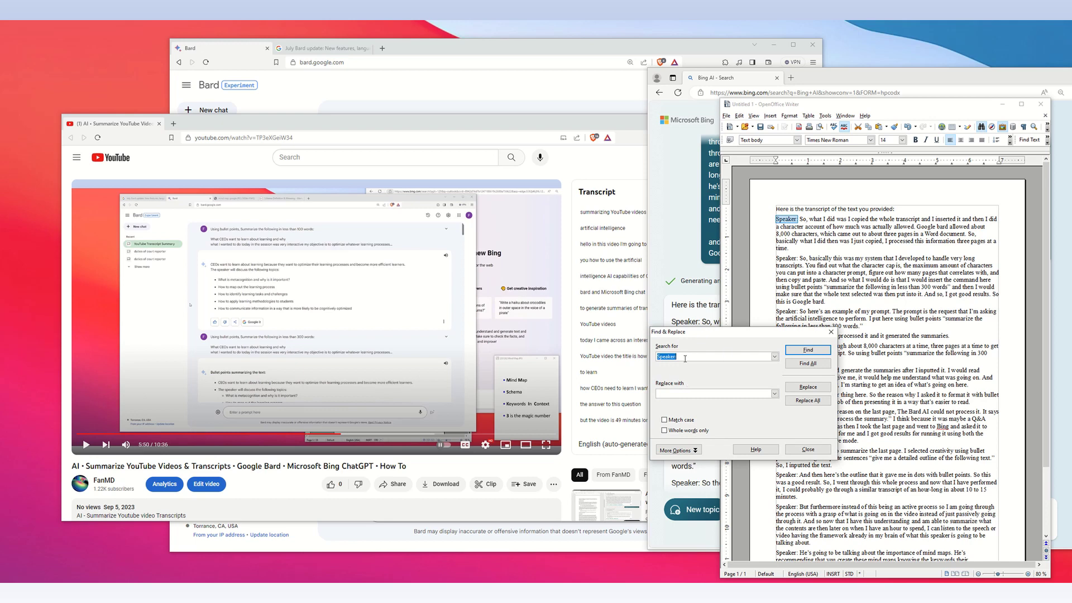
pyautogui.click(686, 358)
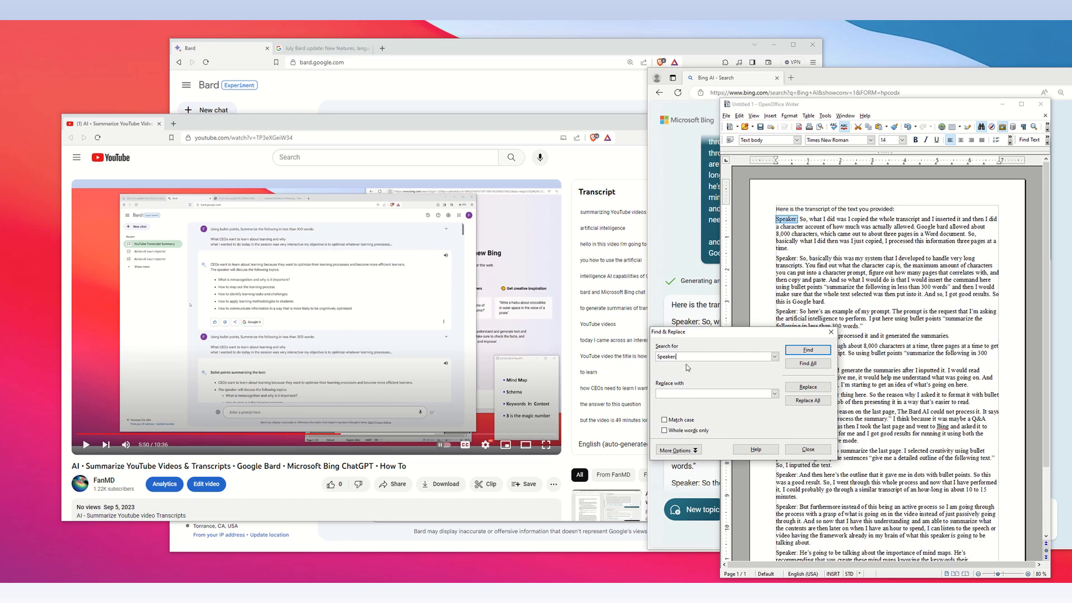
pyautogui.click(689, 394)
pyautogui.click(800, 401)
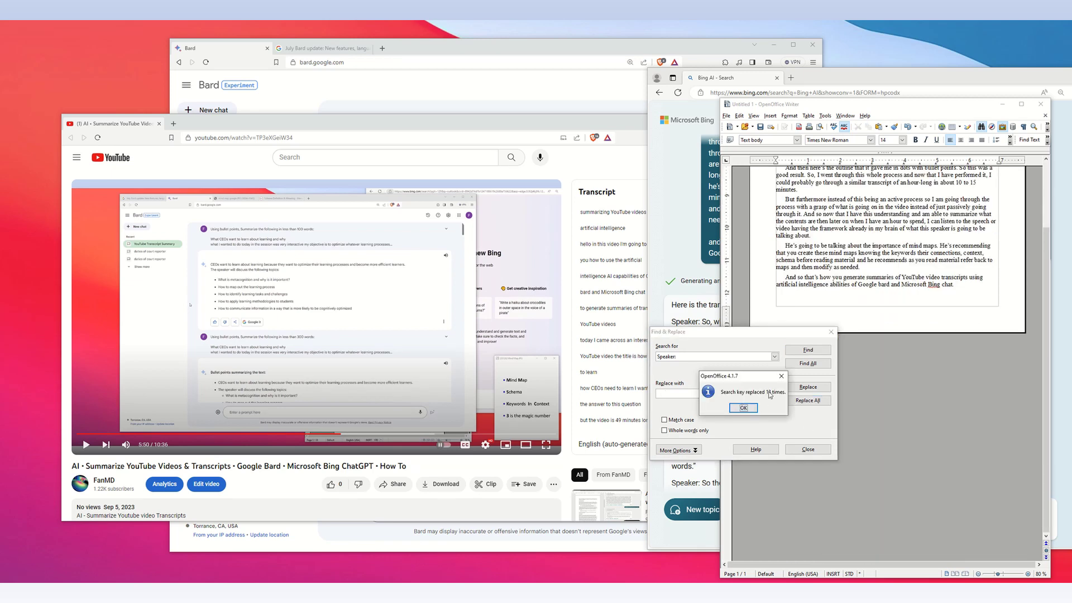
pyautogui.click(744, 408)
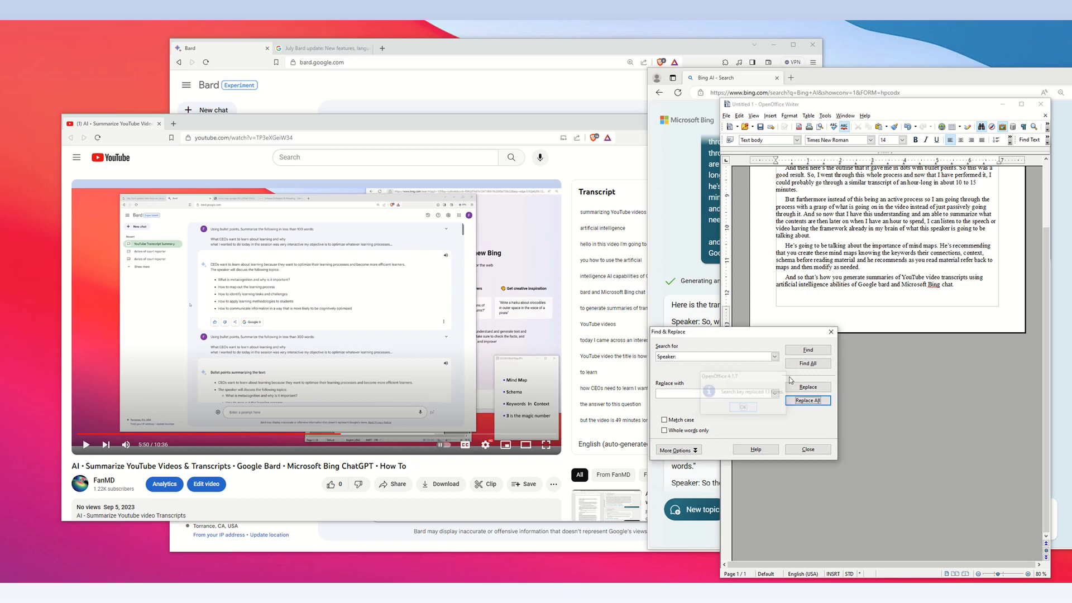
pyautogui.click(831, 332)
pyautogui.scroll(10, 839, 344)
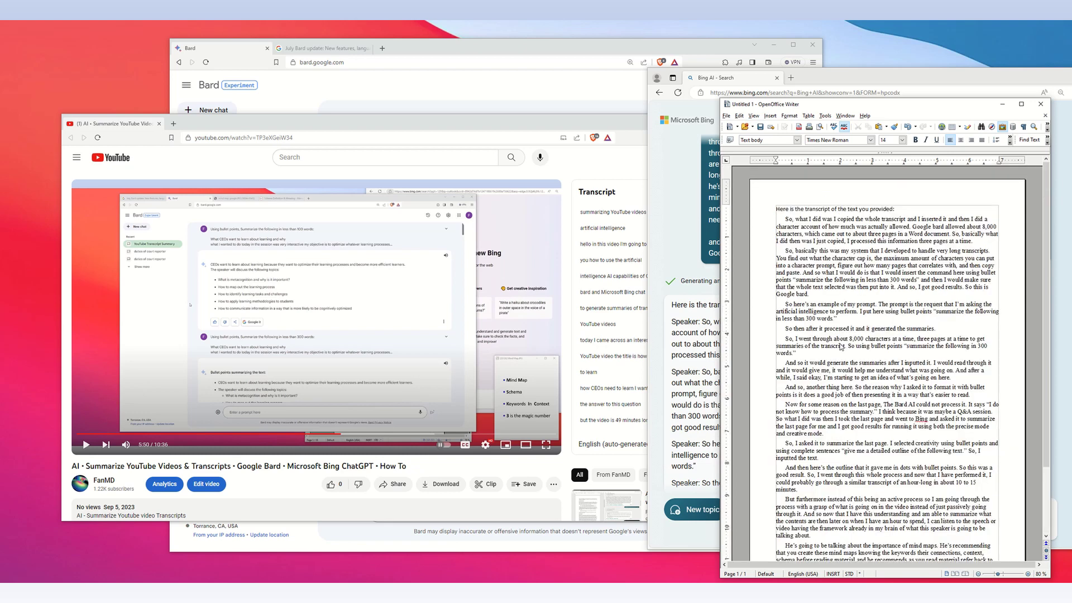
pyautogui.scroll(-3, 858, 430)
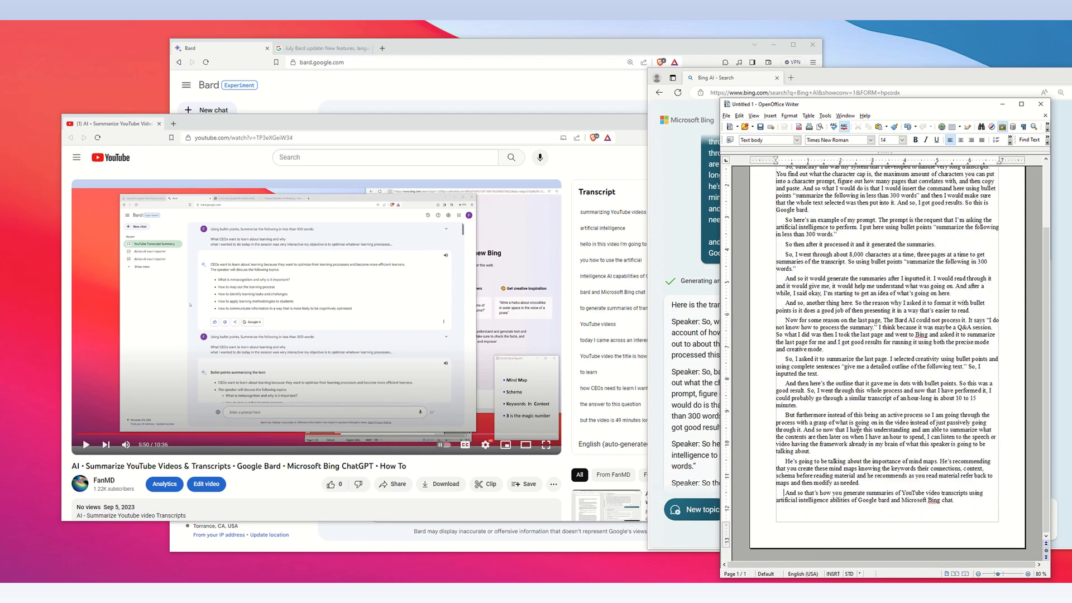
pyautogui.scroll(3, 851, 421)
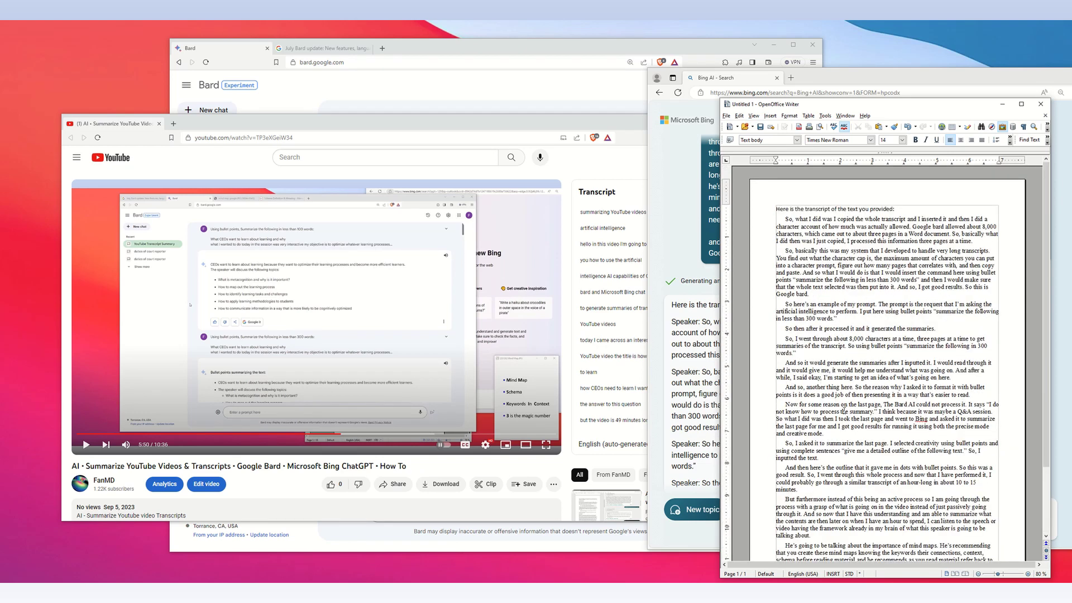